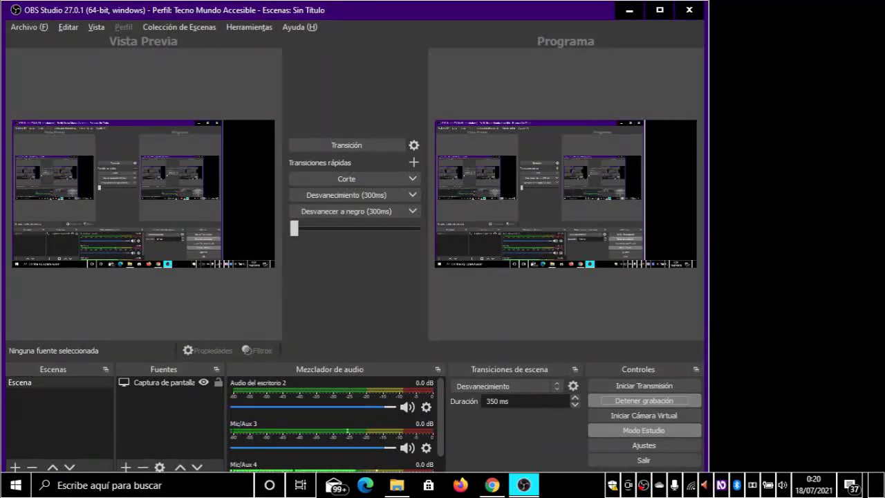
Open the NVDA folder on the D: drive, starting from este equipo on the desktop.
key(super+d)
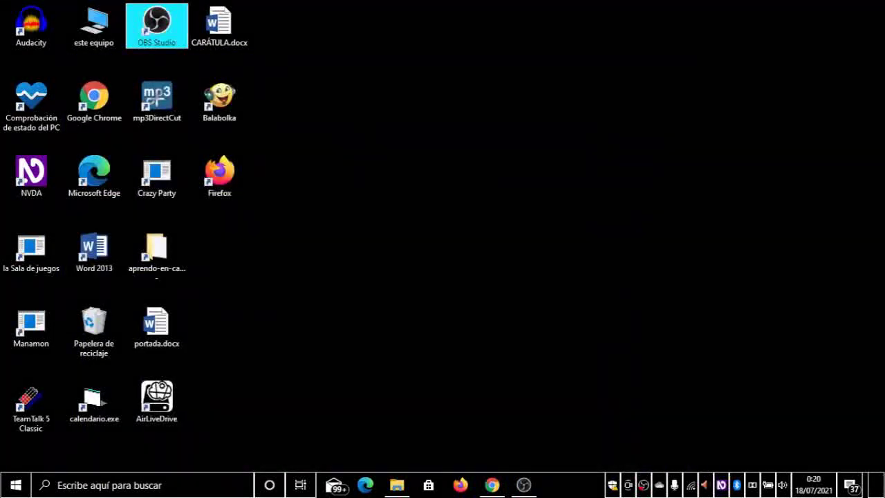
key(Left)
key(Return)
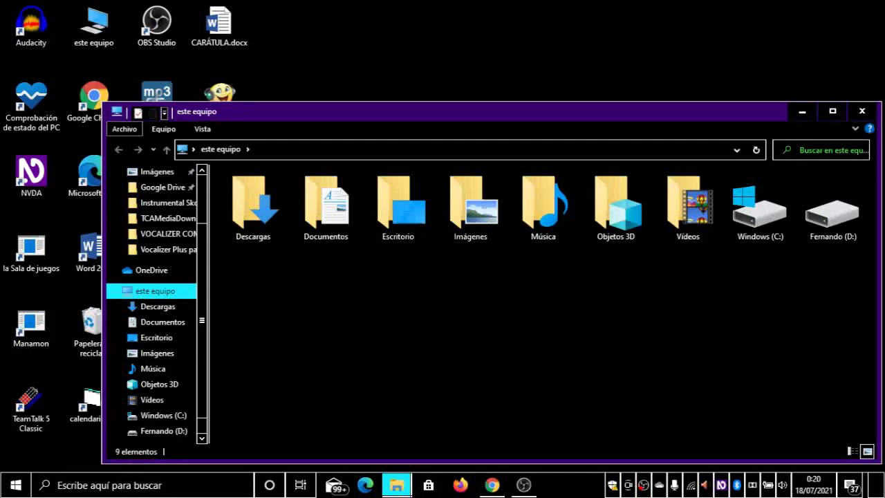
key(End)
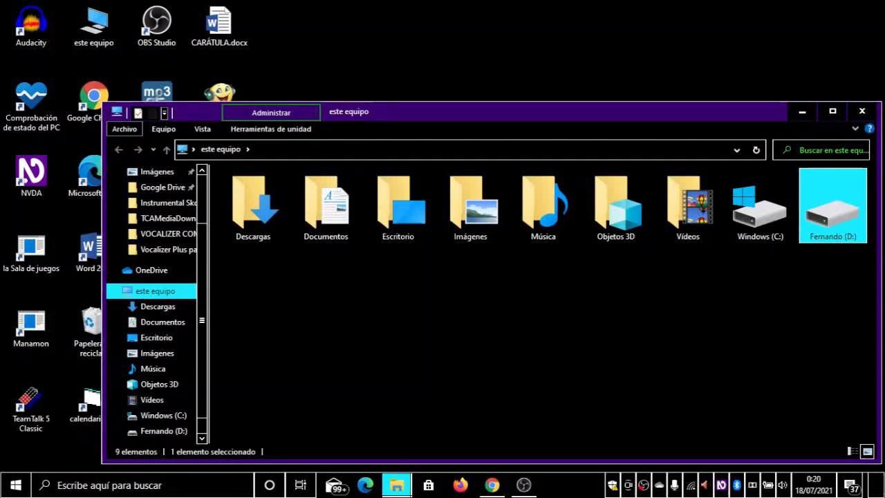
key(Return)
text(nvda)
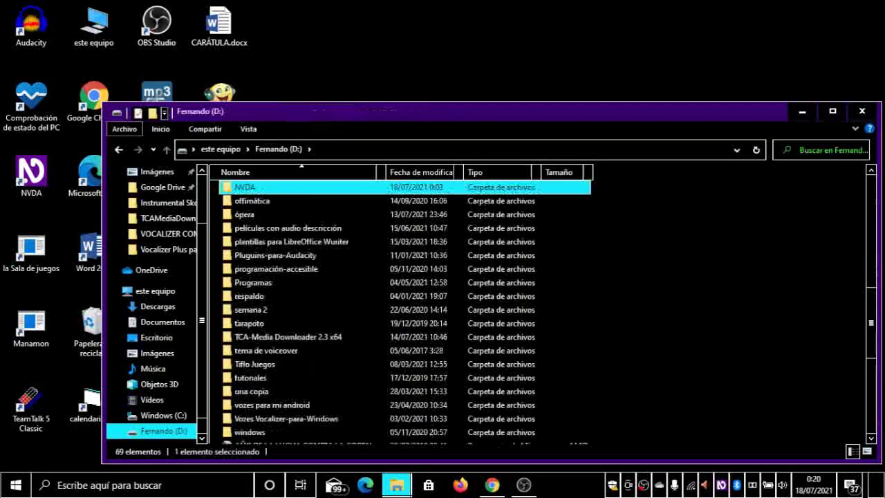
key(Return)
Launch nvda.exe from the NVDA folder.
key(Down)
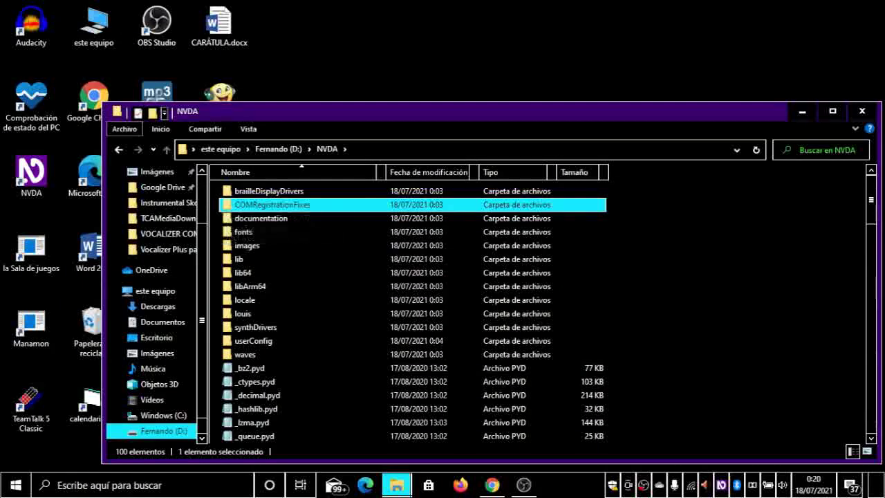
text(nvda)
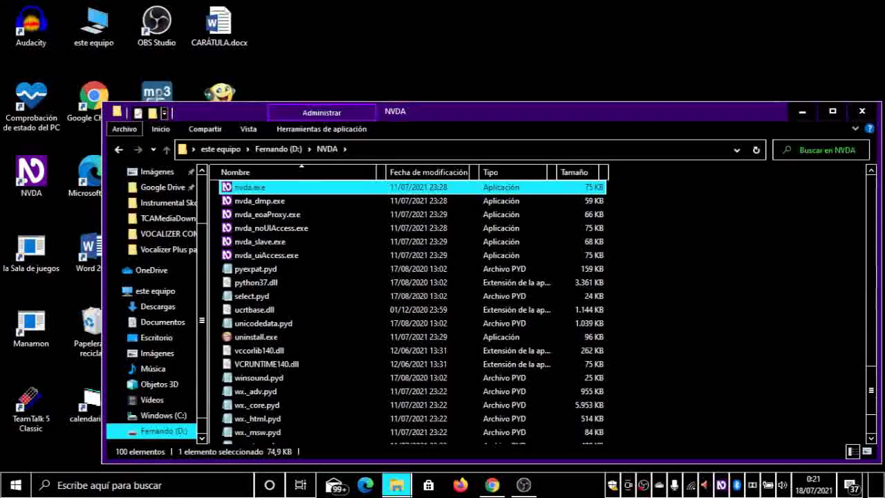
key(Return)
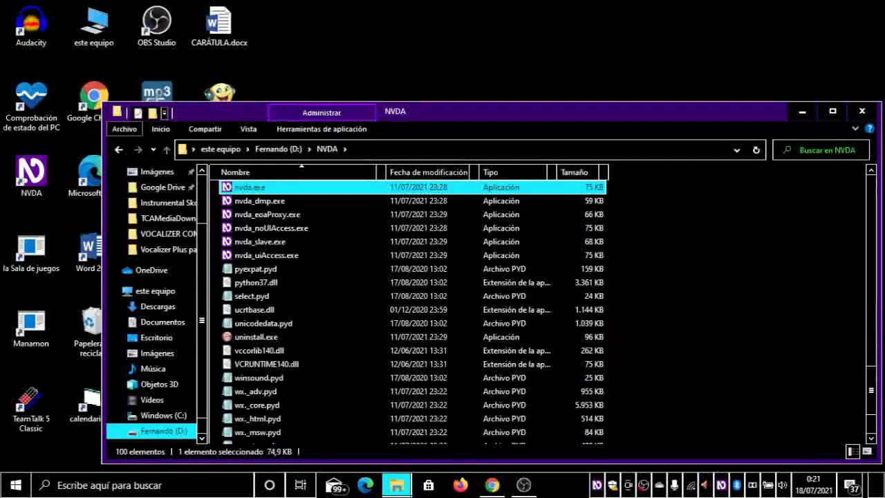
key(alt+Tab)
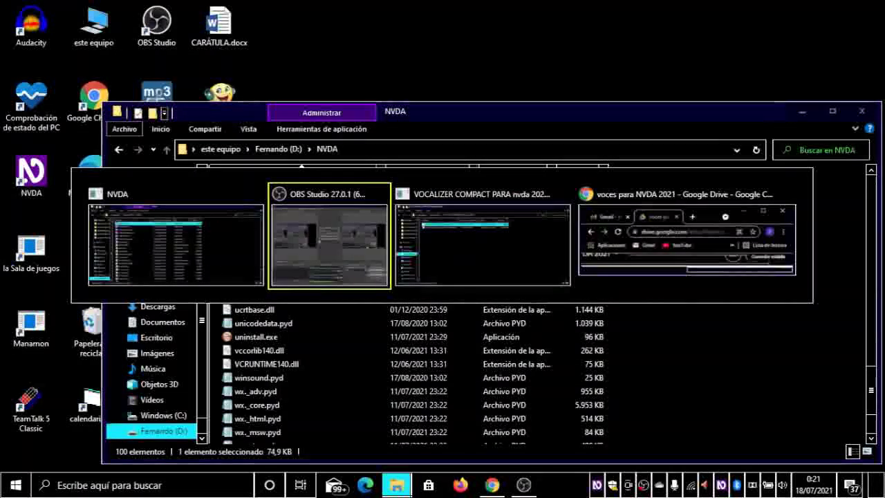
key(super+d)
key(Down)
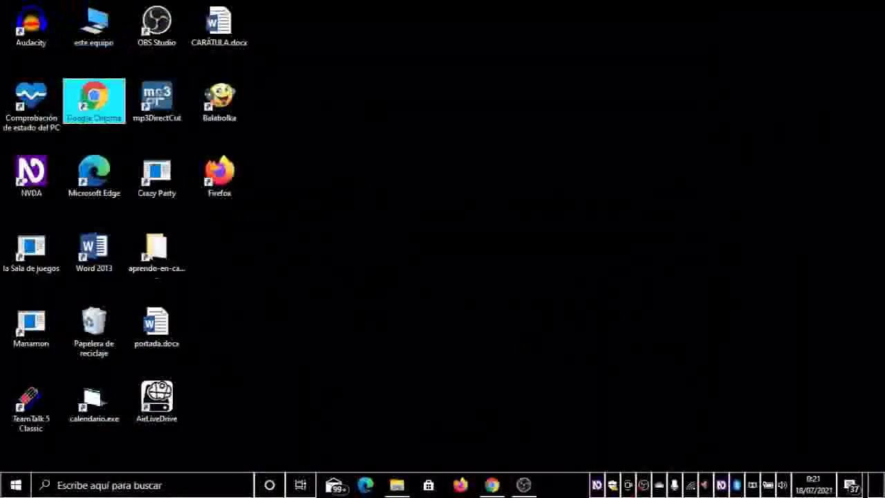
key(Up)
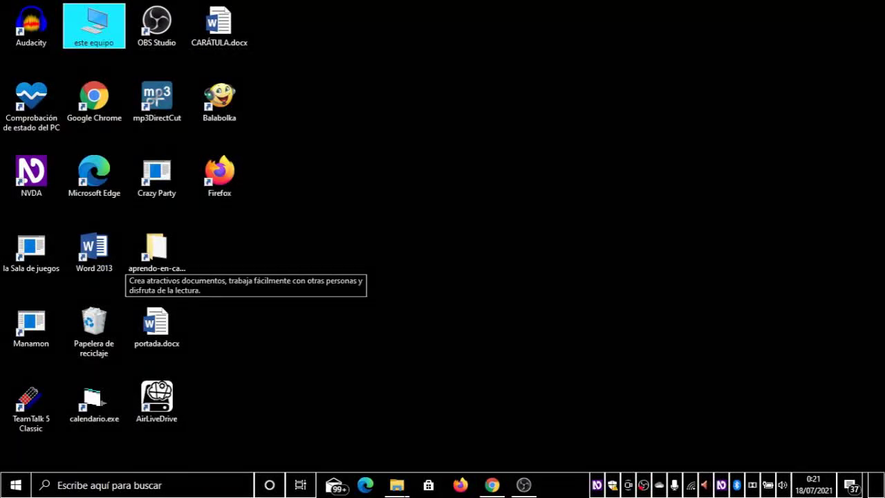
key(p)
key(Up)
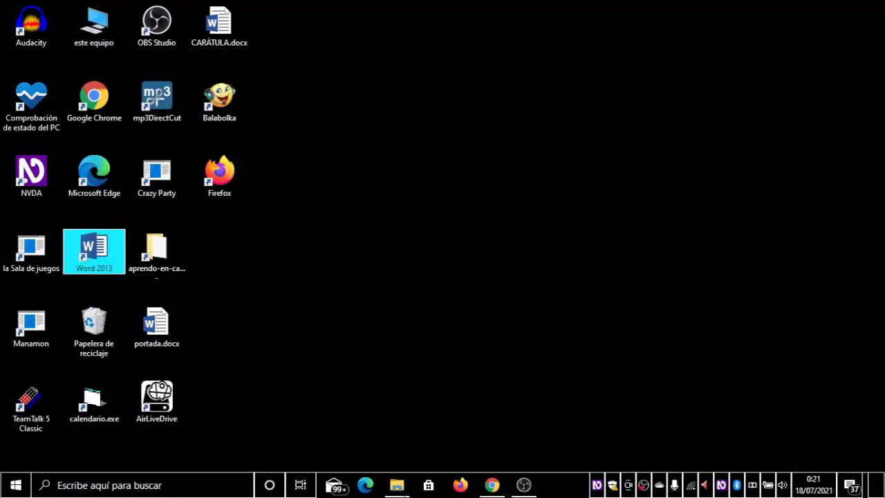
key(alt+Tab)
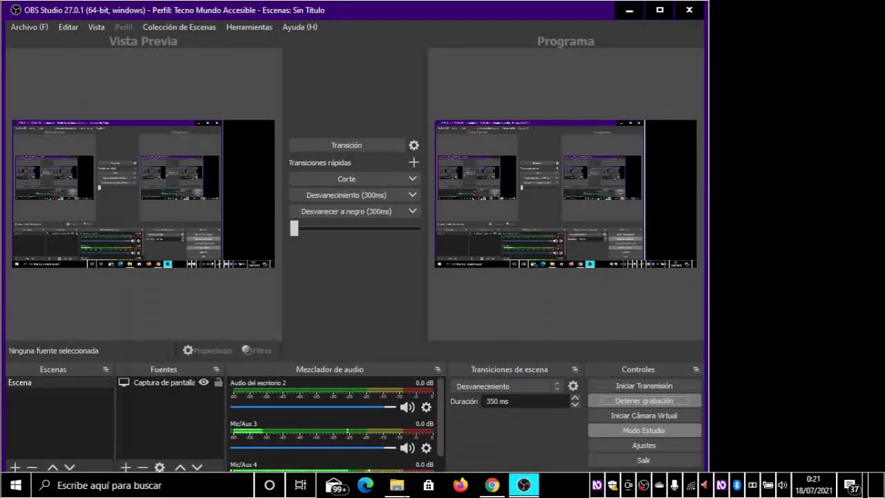
key(alt+Tab)
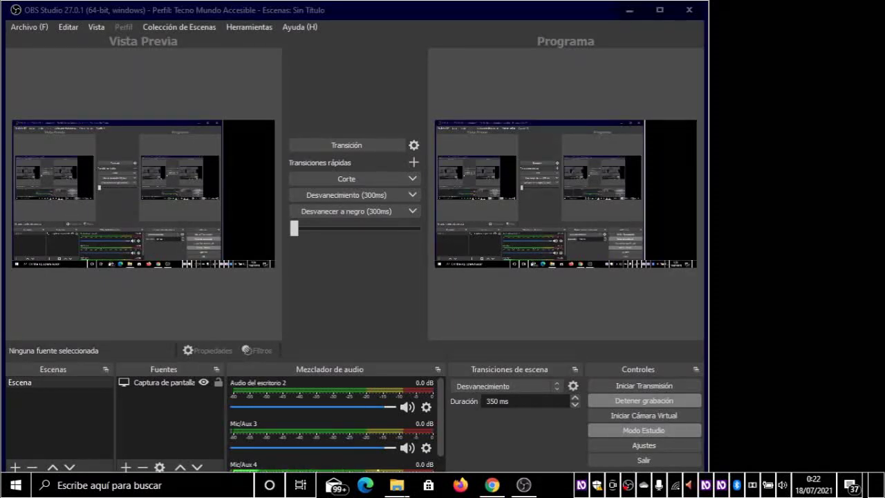
Return to the NVDA folder window on the D: drive and run nvda.exe again.
key(alt+Tab)
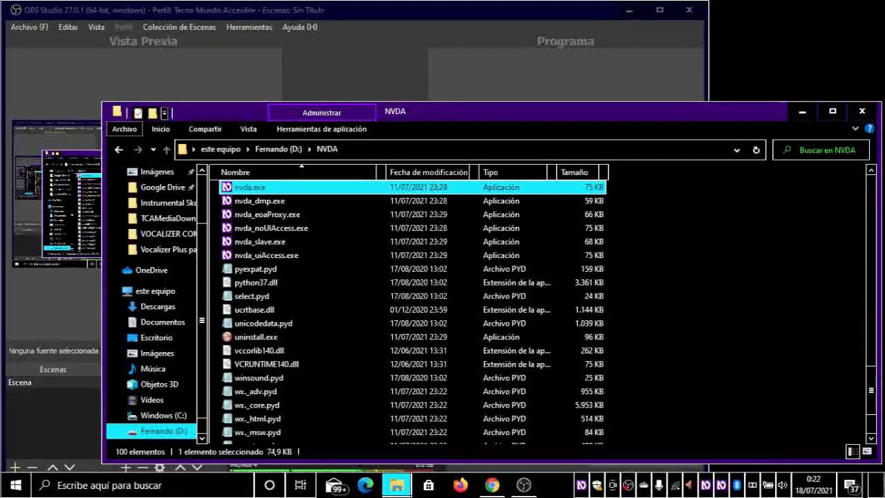
key(c)
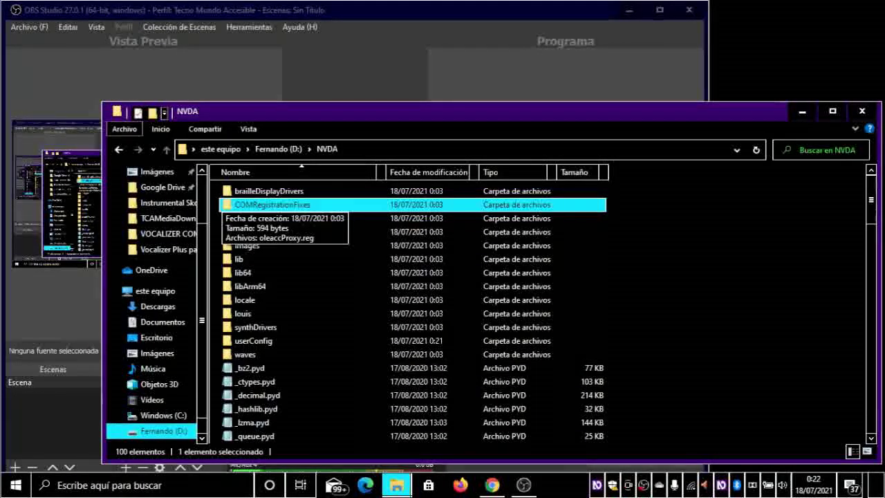
key(n)
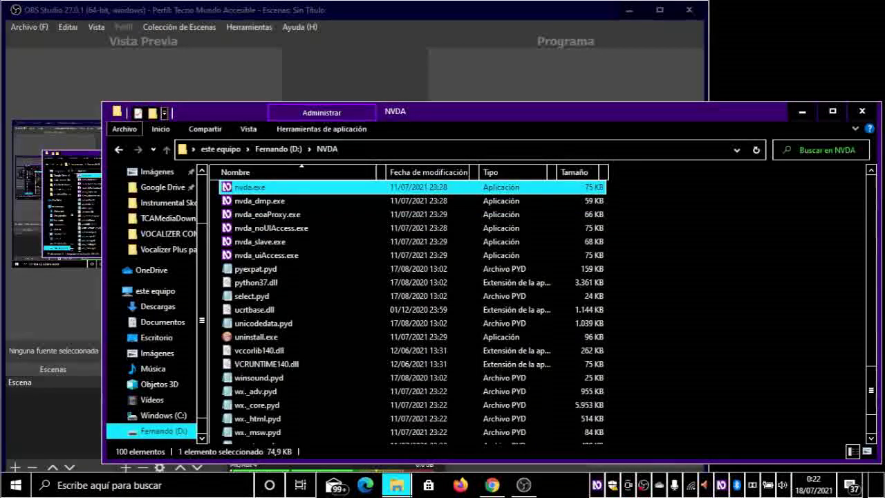
key(Return)
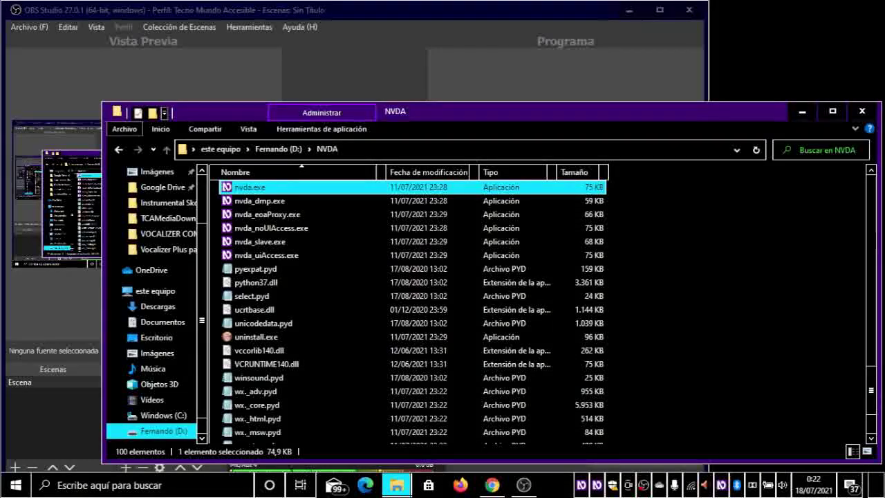
Switch to the VOCALIZER COMPACT PARA nvda 2021.1 folder and review its Vocalizer driver and Embedded compact voice add-on packages.
key(alt+Tab)
key(alt+Tab)
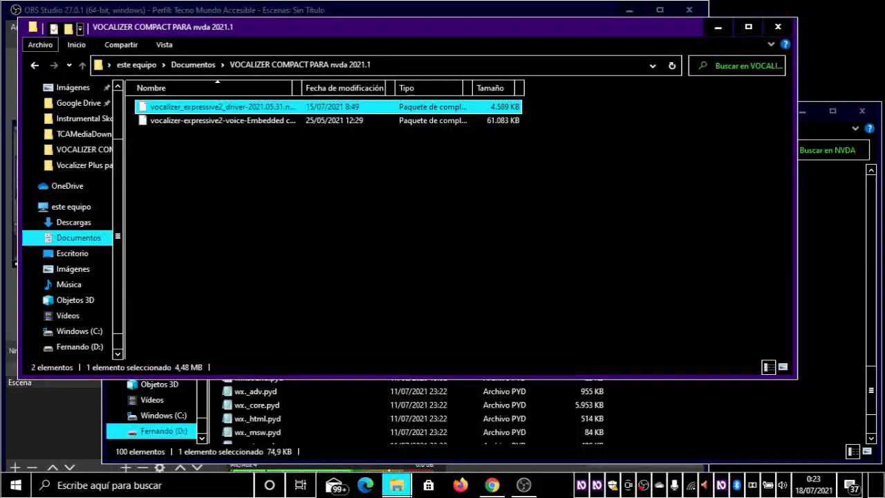
key(Down)
key(Up)
key(Down)
key(Up)
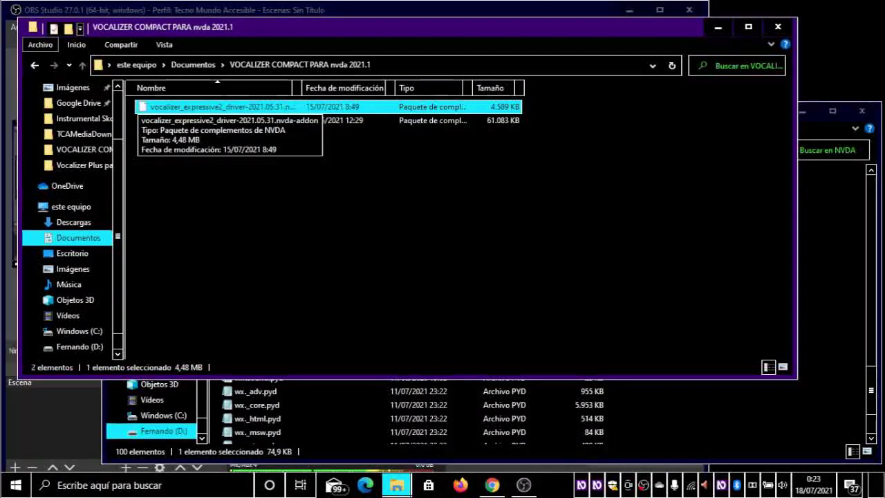
click(222, 120)
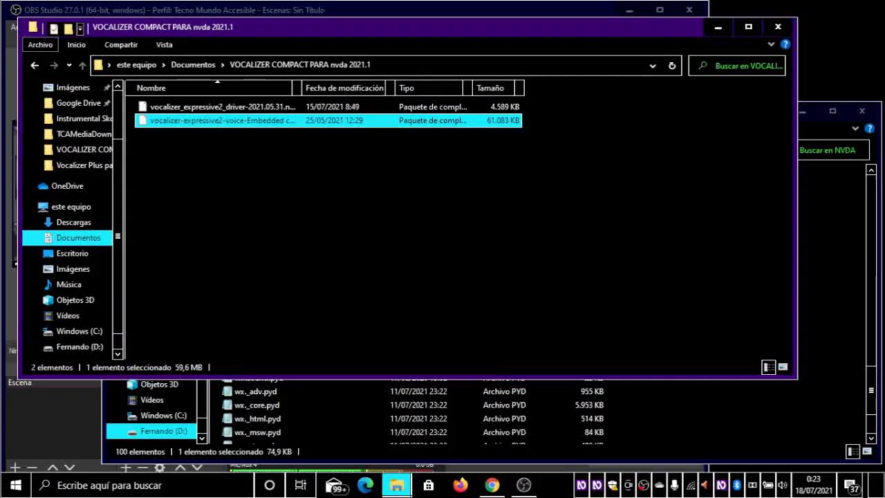
Go up to Documentos and open the Vocalizer Plus para NVDA 2021 folder.
key(BackSpace)
key(Down)
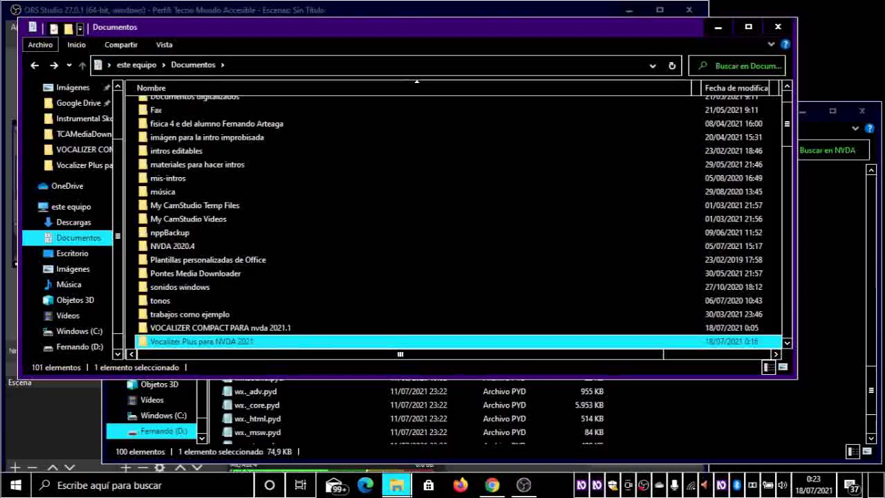
key(Return)
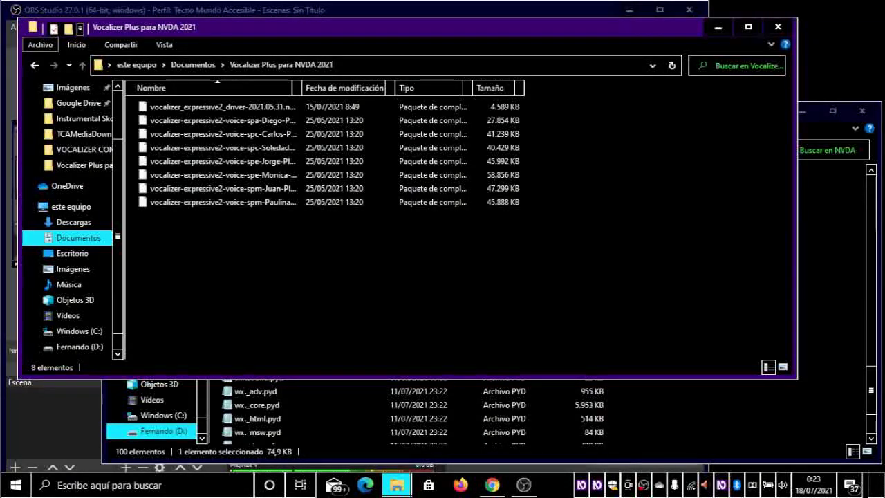
Review the Vocalizer Expressive2 driver and each Plus voice add-on package in the folder, and close its window.
key(Down)
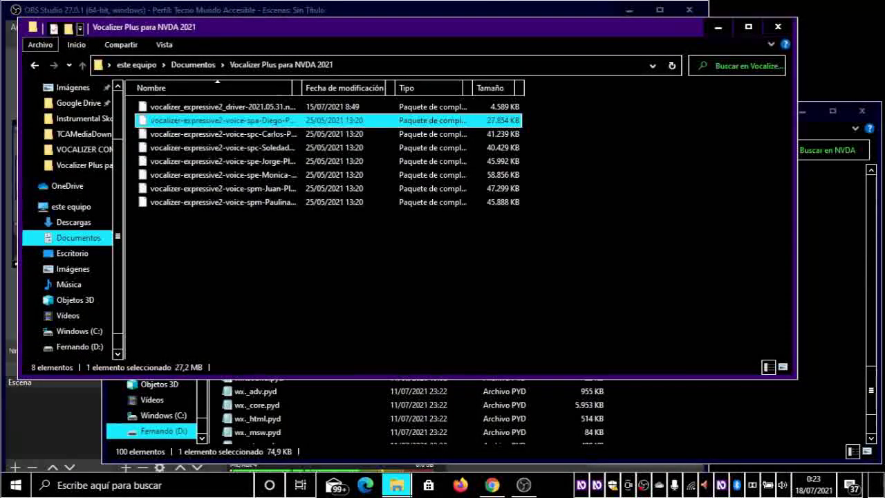
key(Up)
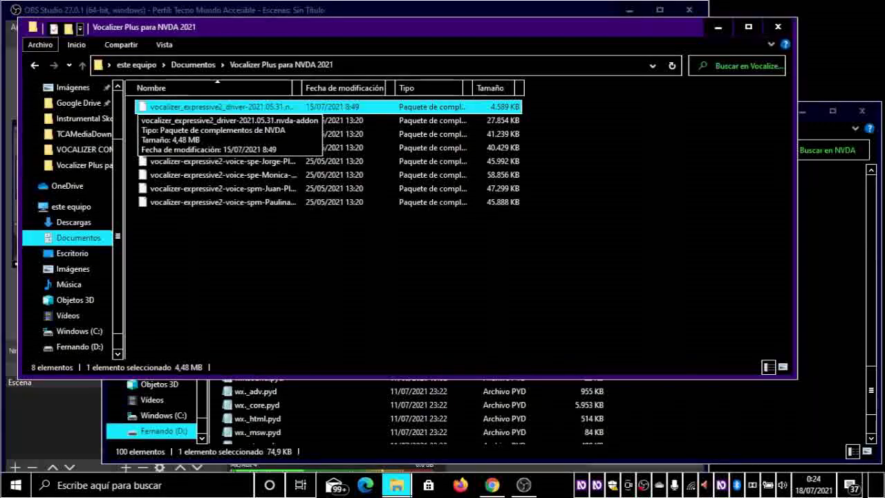
key(Down)
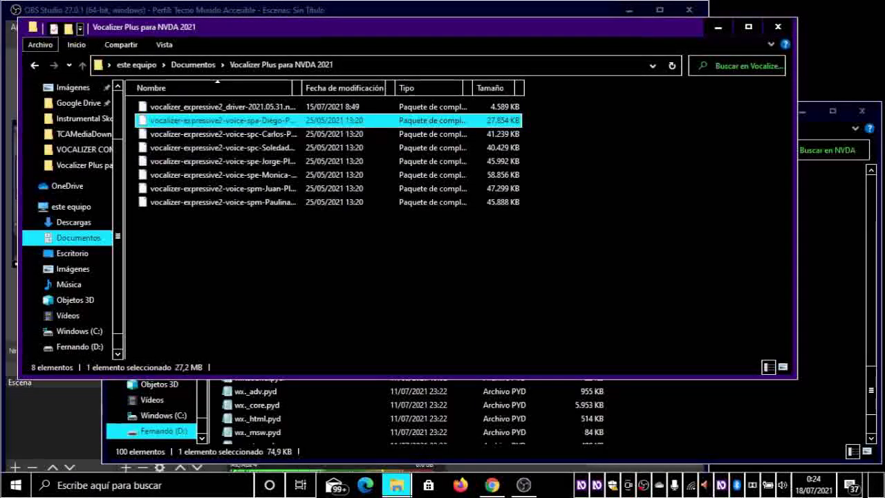
key(Down)
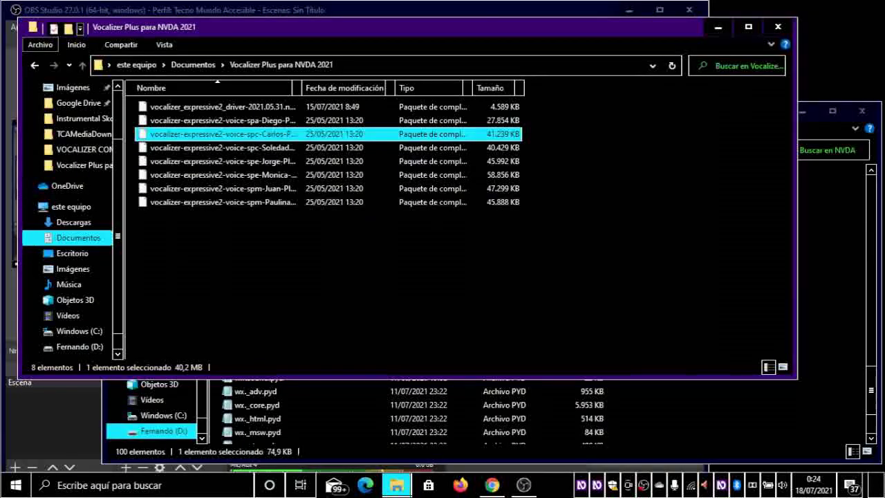
key(Down)
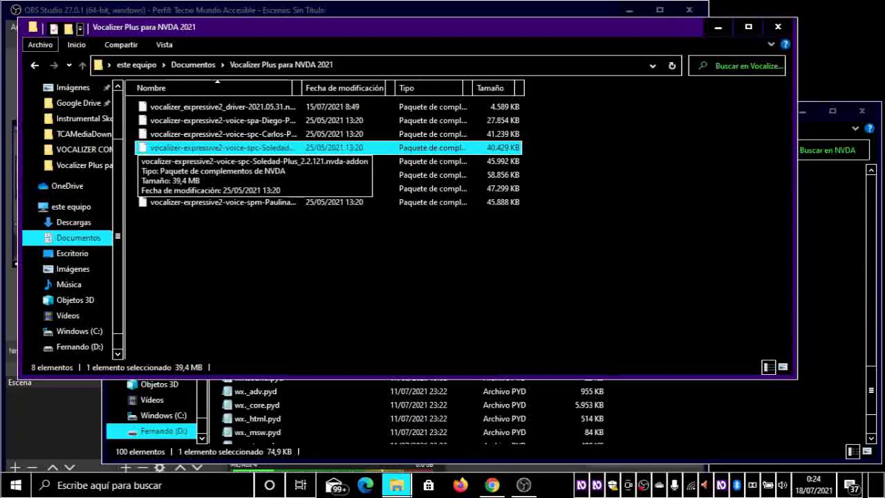
key(Down)
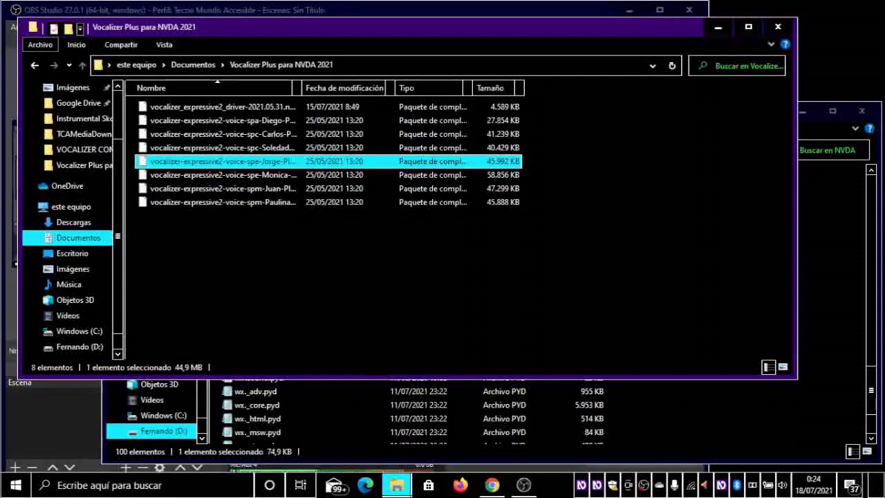
key(Down)
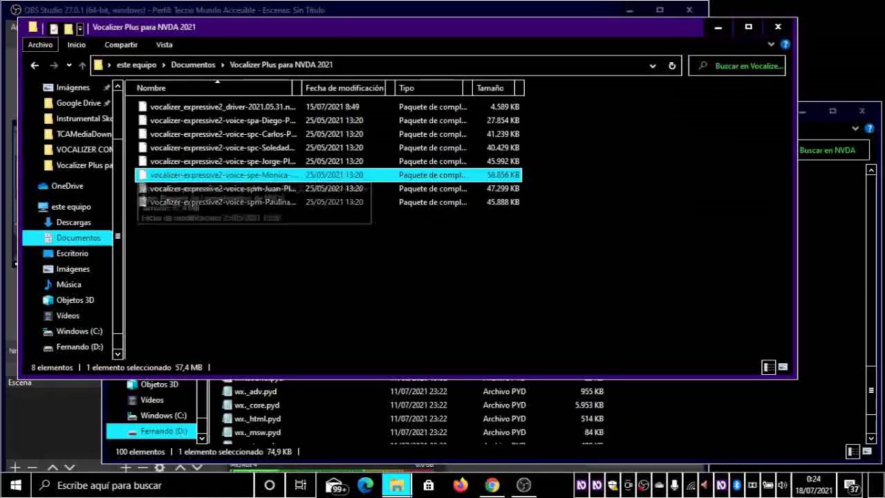
key(Down)
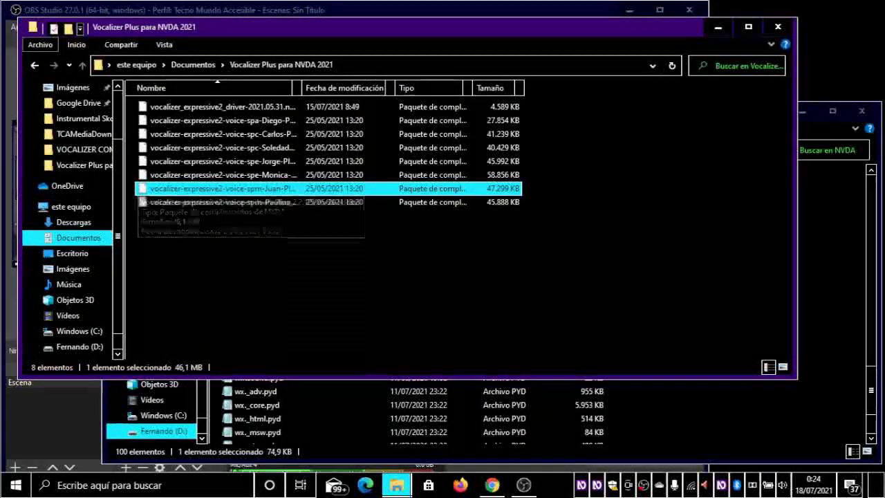
key(Down)
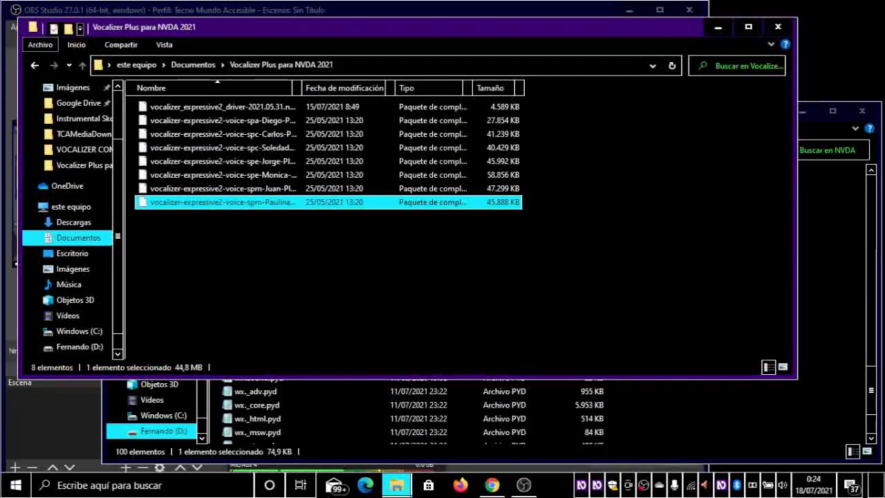
key(alt+F4)
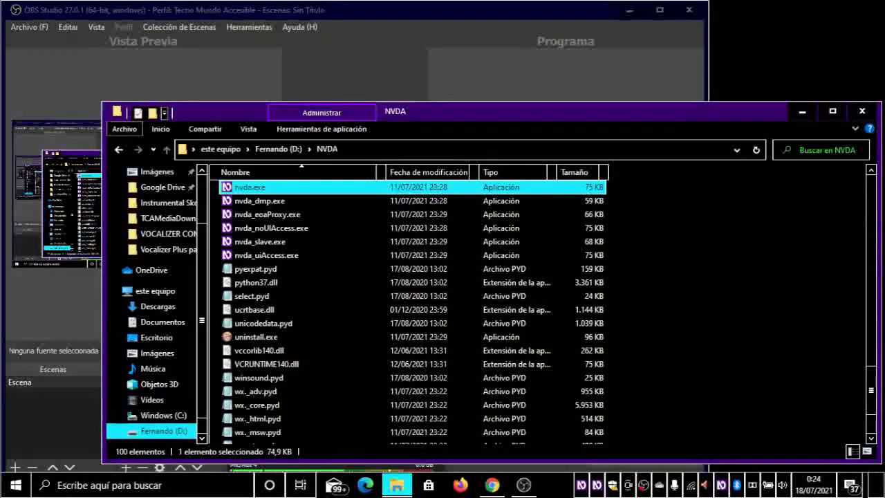
Open NVDA's Administrador de Complementos.
key(insert+n)
key(Down)
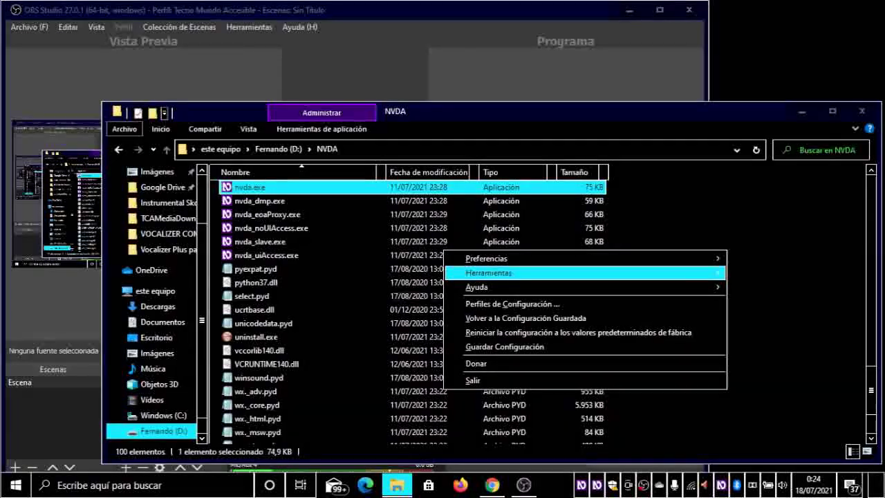
key(Right)
key(Down)
key(Down)
key(Down)
key(Down)
key(Return)
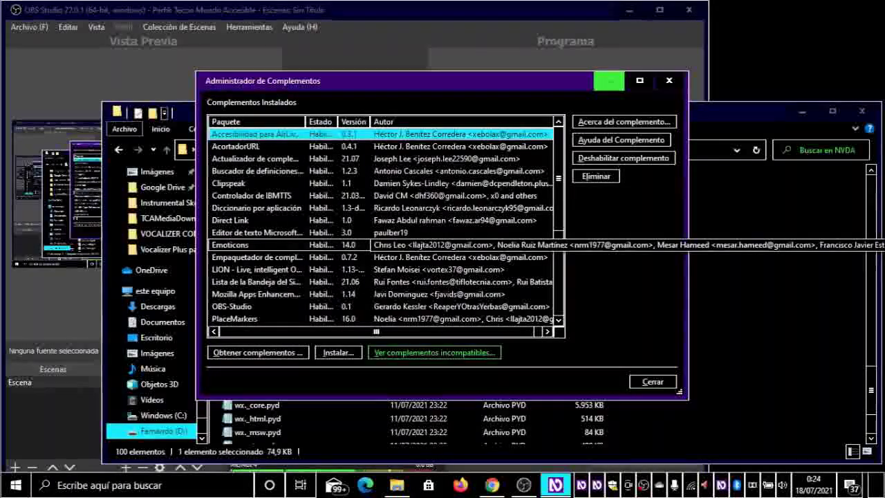
Start installing an add-on from a package file in the Administrador de Complementos.
key(Tab)
key(Tab)
key(Tab)
key(Tab)
key(Tab)
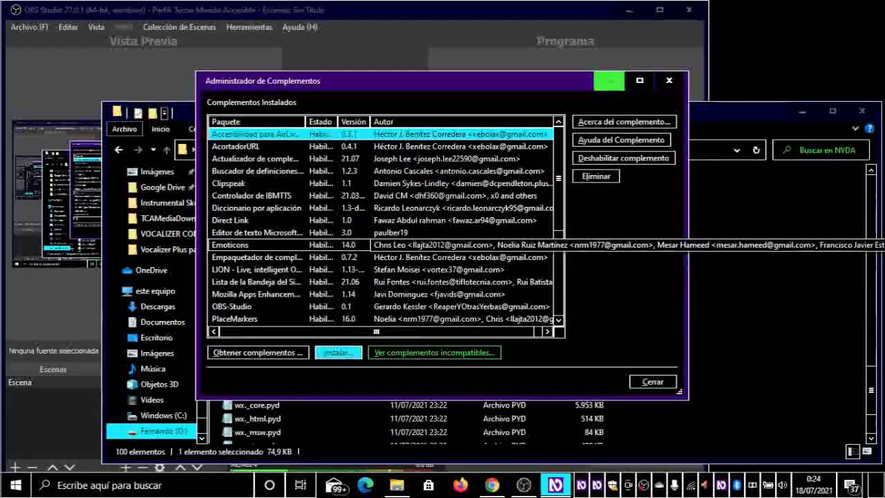
key(Return)
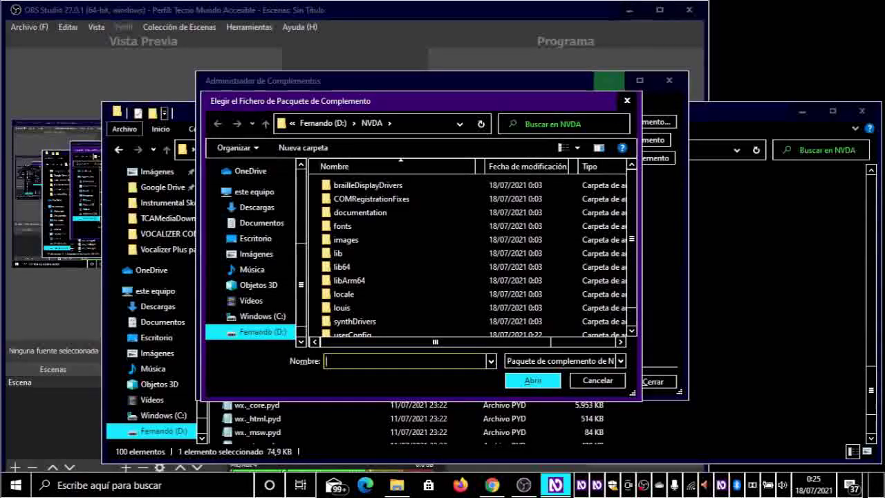
Browse from the NVDA folder to Documentos on this computer and open the VOCALIZER COMPACT PARA nvda 2021.1 folder.
key(Tab)
key(Tab)
key(Tab)
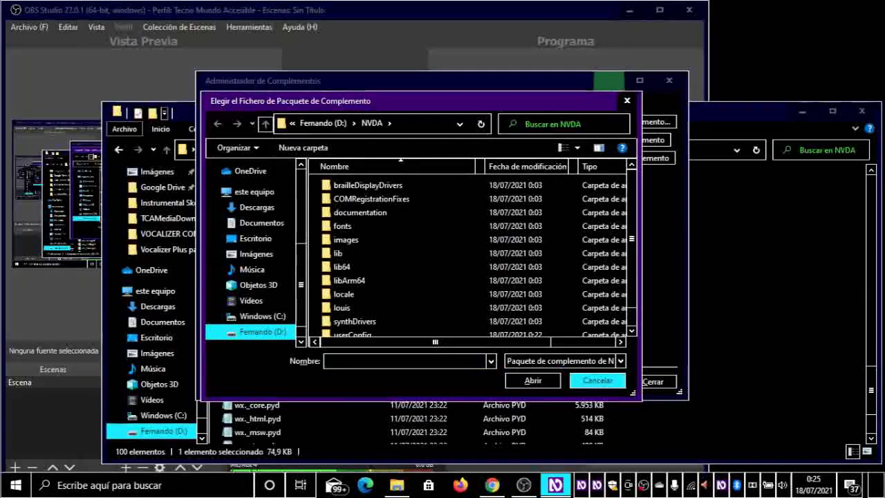
key(Tab)
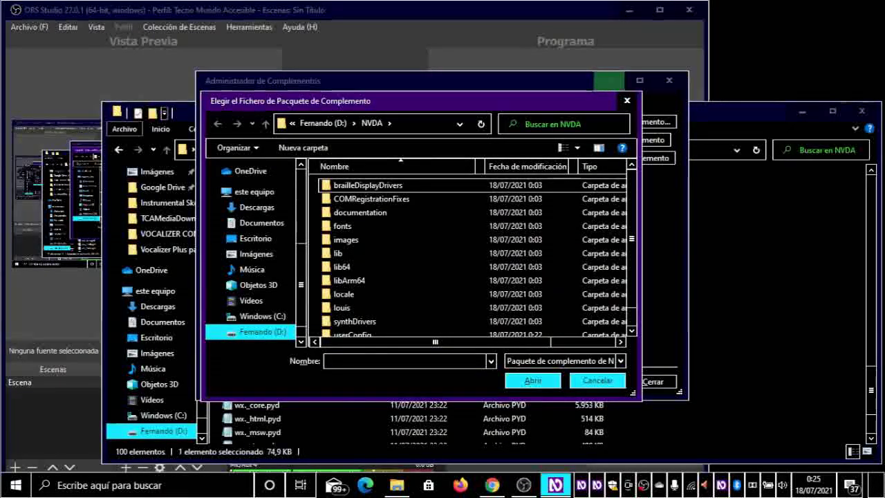
key(Tab)
key(Tab)
key(Tab)
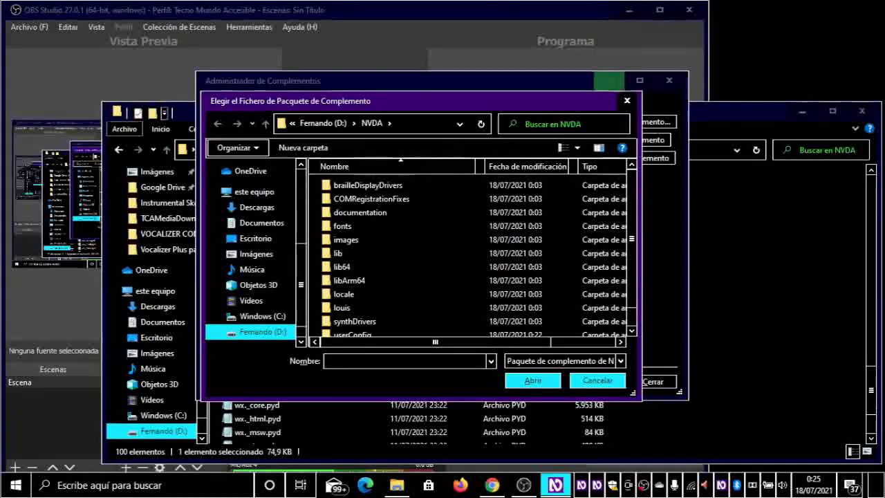
key(Tab)
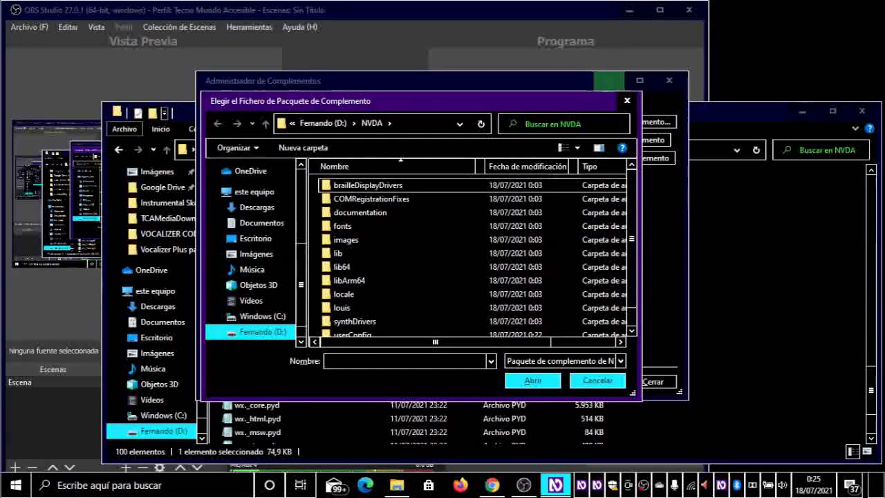
key(alt+Up)
key(alt+Up)
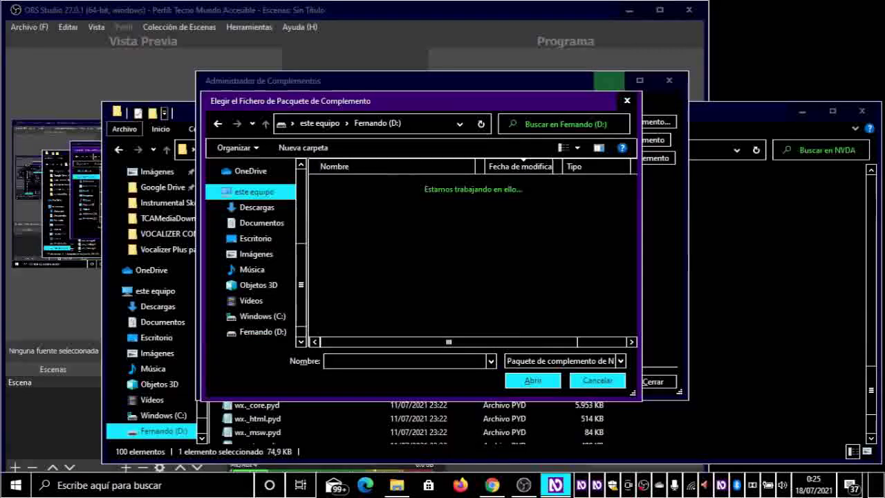
key(Up)
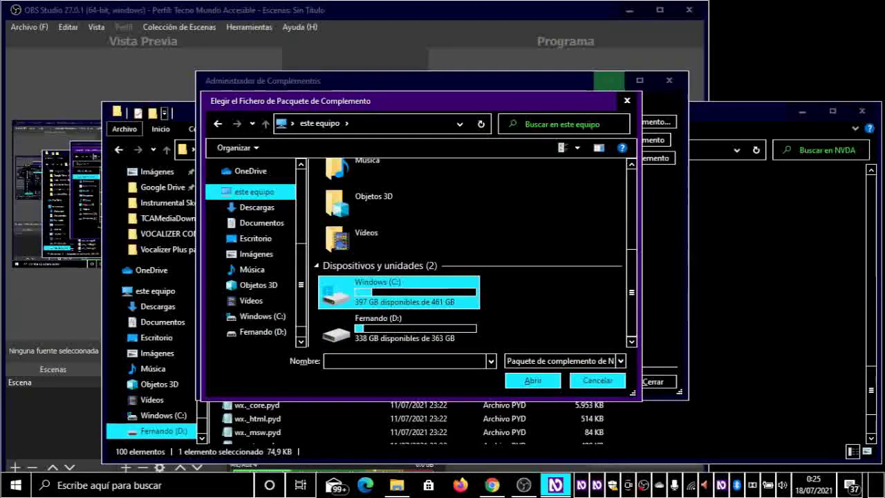
key(Home)
key(Down)
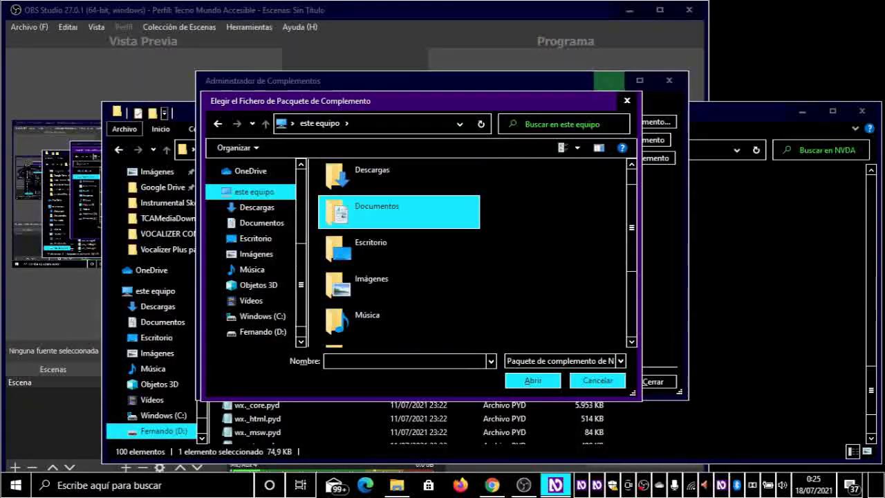
key(Return)
key(v)
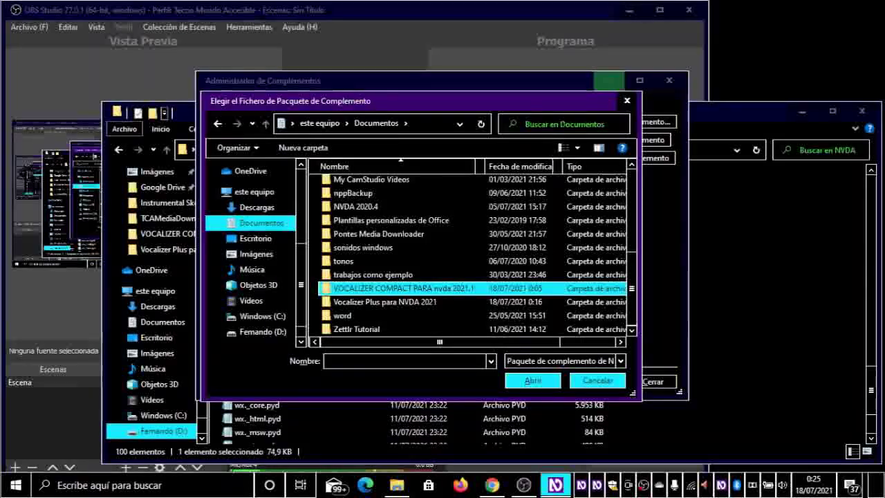
key(Return)
Choose the vocalizer_expressive2_driver-2021.05.31 package and confirm its installation.
key(Down)
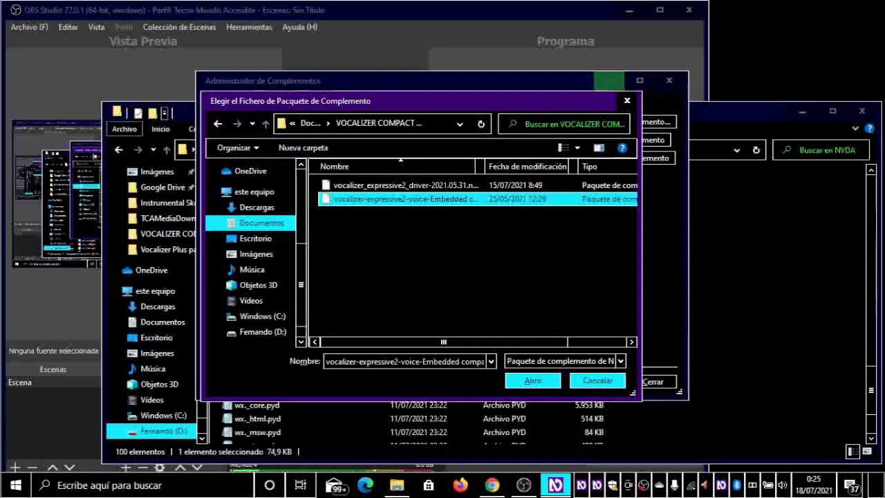
key(Up)
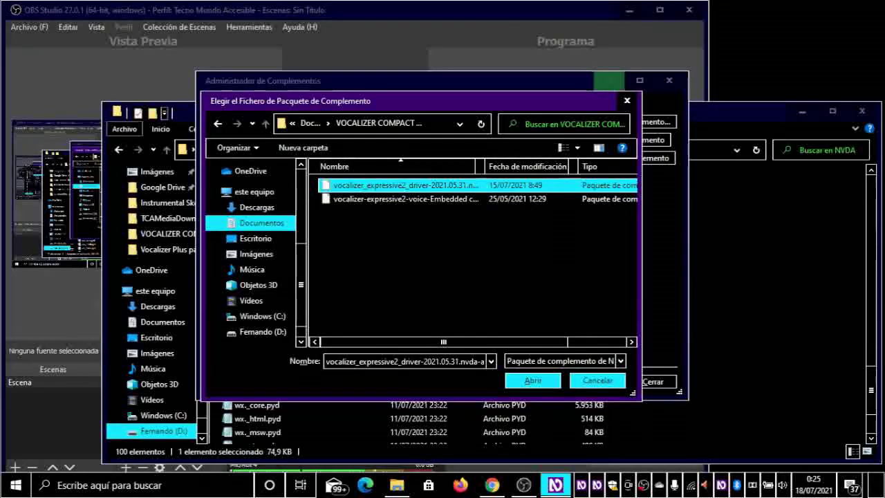
key(Tab)
key(Tab)
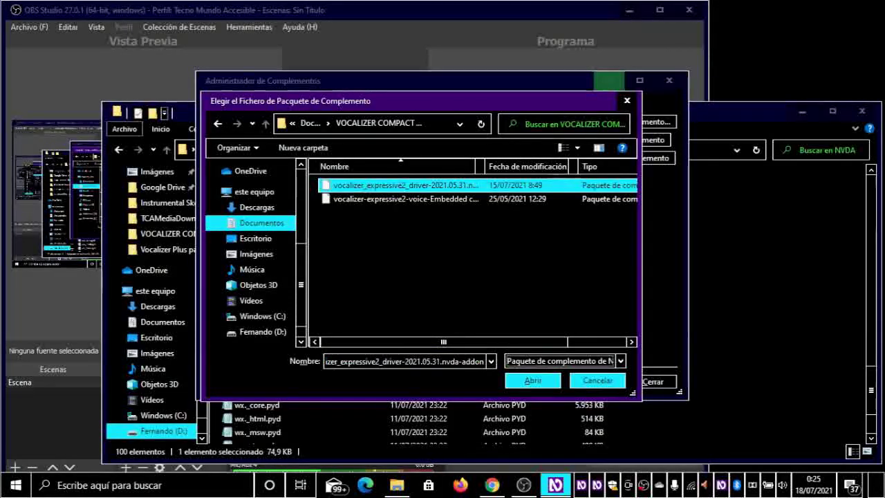
key(shift+Tab)
key(Return)
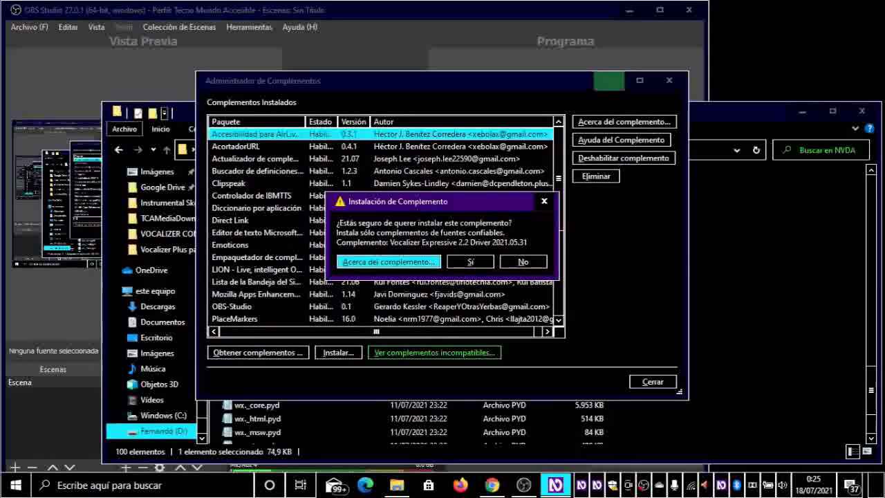
key(Tab)
key(Return)
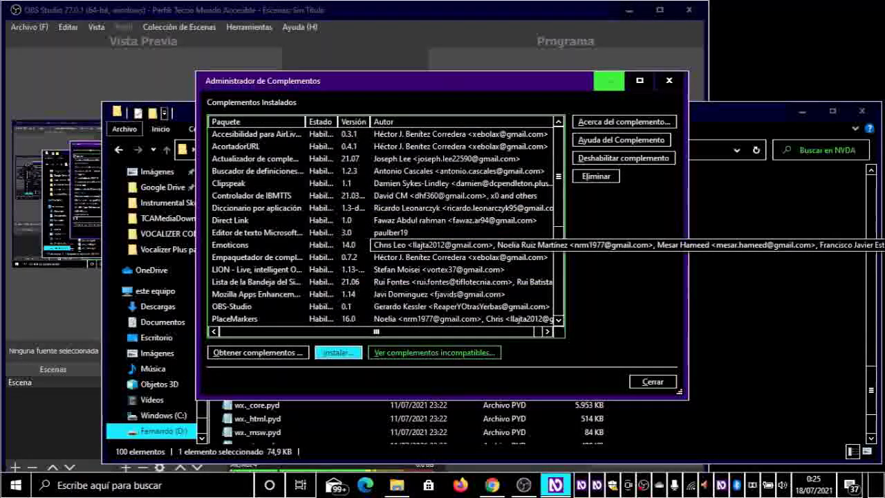
Start installing another add-on package from the Administrador de Complementos.
key(Tab)
key(Tab)
key(Tab)
key(Tab)
key(Tab)
key(Tab)
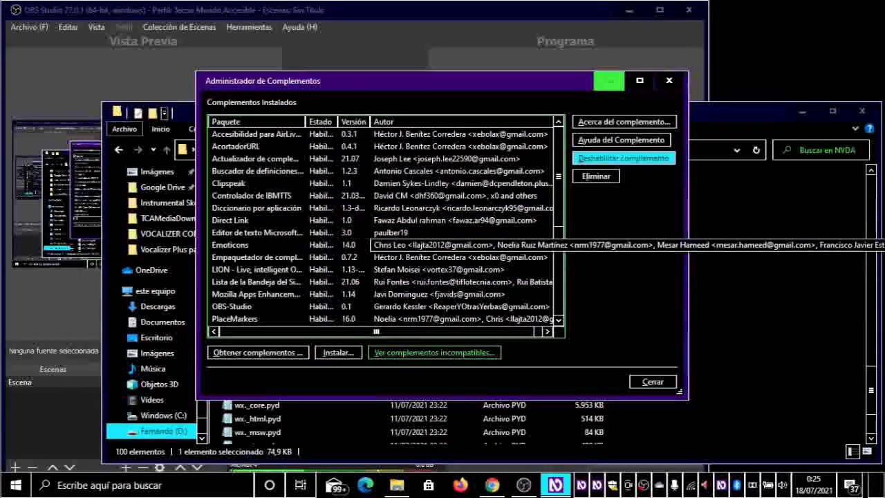
key(Tab)
key(Tab)
key(Return)
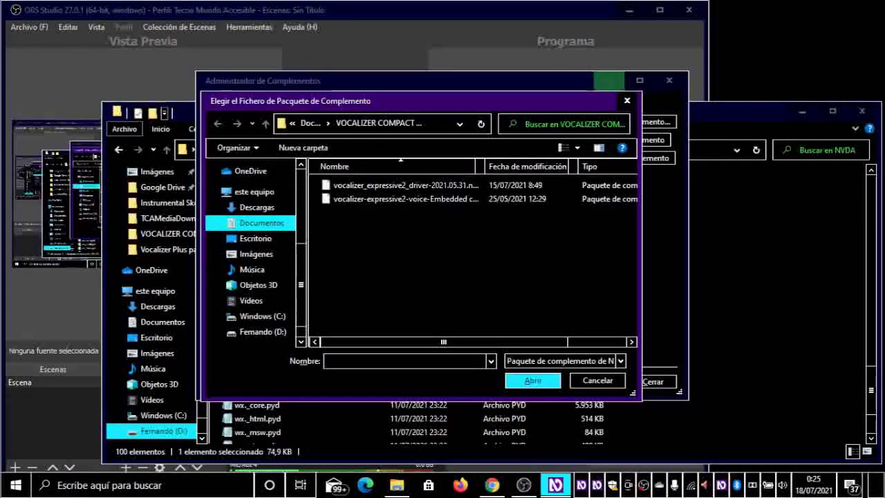
Choose the vocalizer-expressive2-voice Embedded compact voices_2.2 package and confirm its installation.
key(Tab)
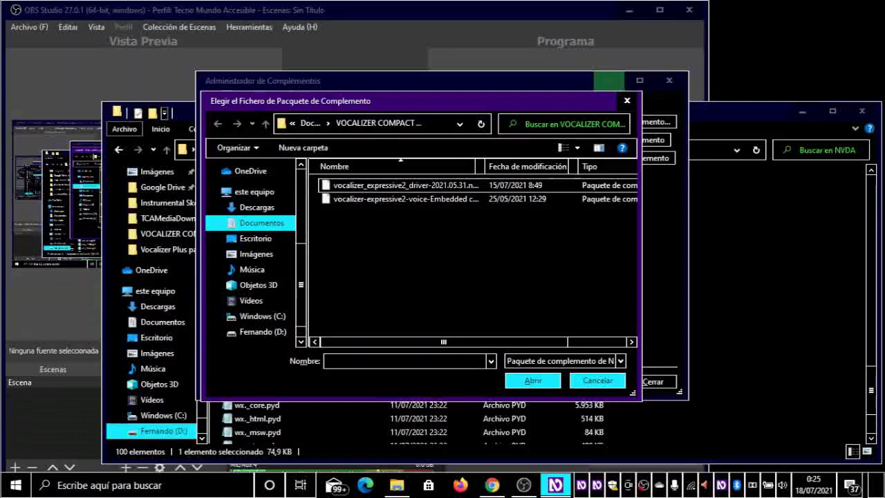
key(ctrl+e)
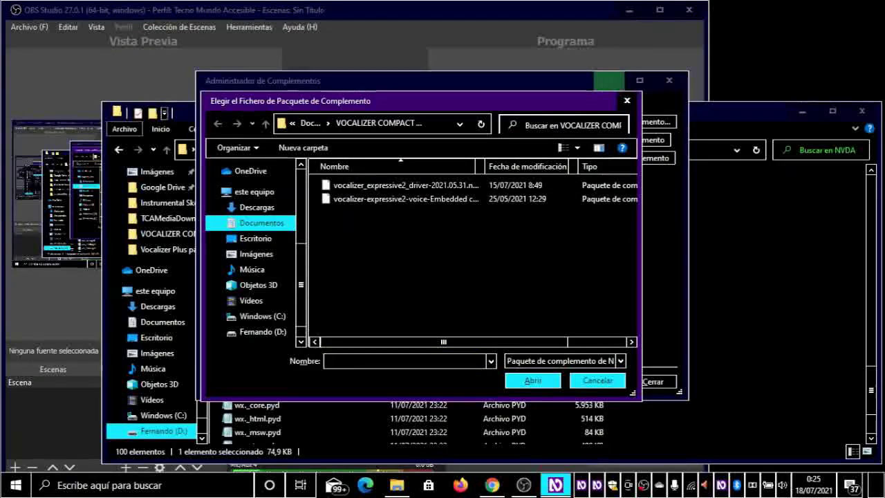
key(Tab)
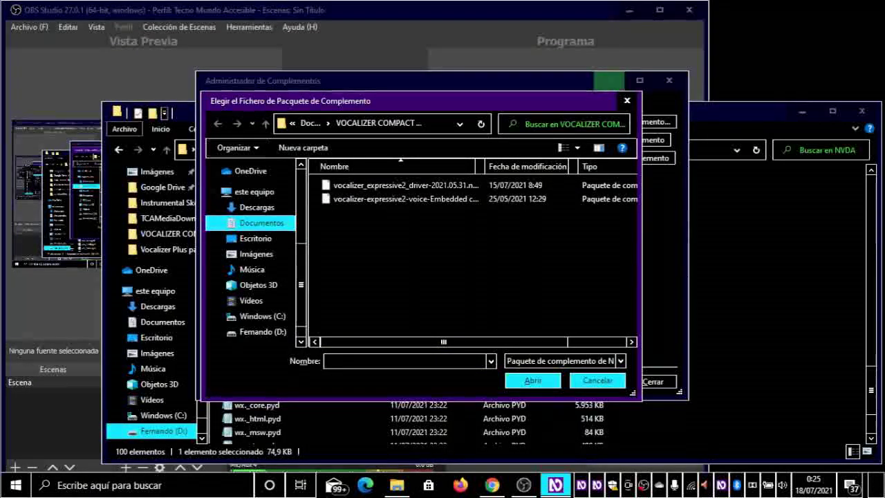
key(Down)
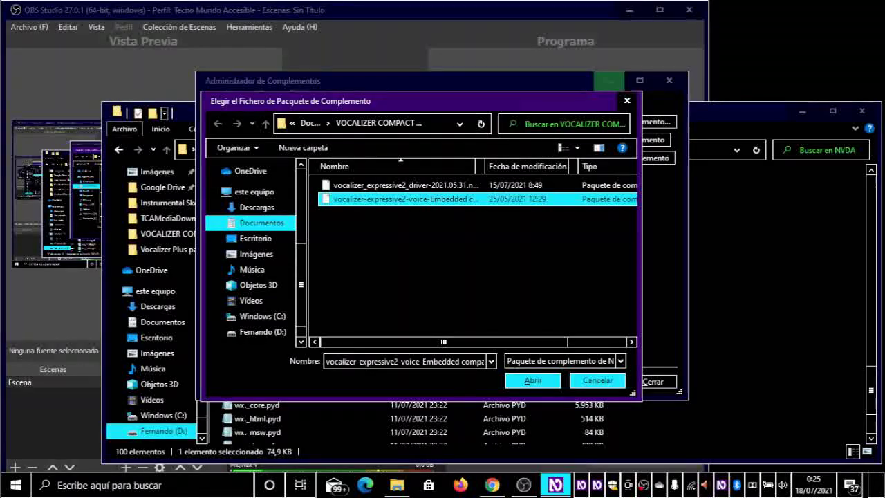
key(Tab)
key(End)
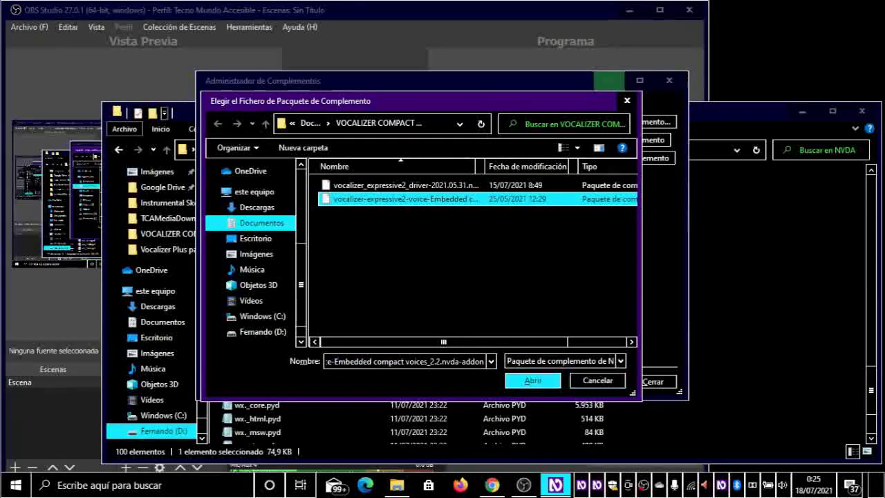
key(Return)
key(Tab)
key(Return)
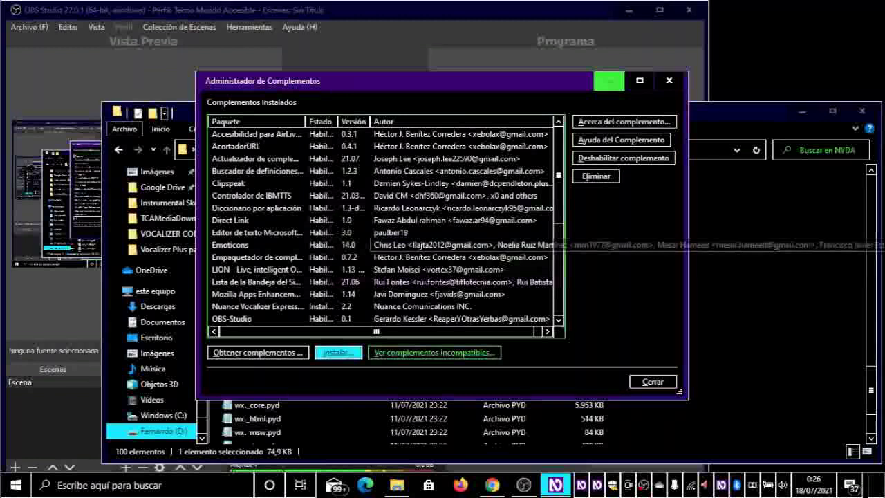
Close the Administrador de Complementos and restart NVDA to apply the newly installed add-ons.
key(Tab)
key(Tab)
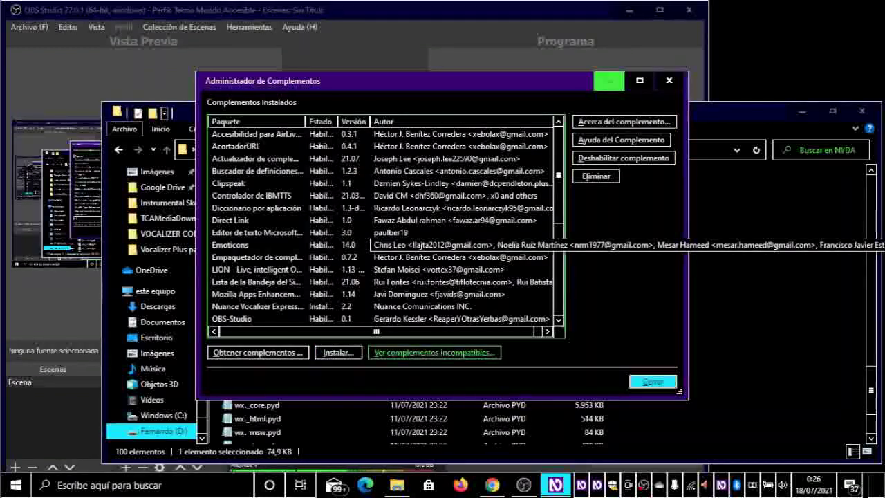
key(Return)
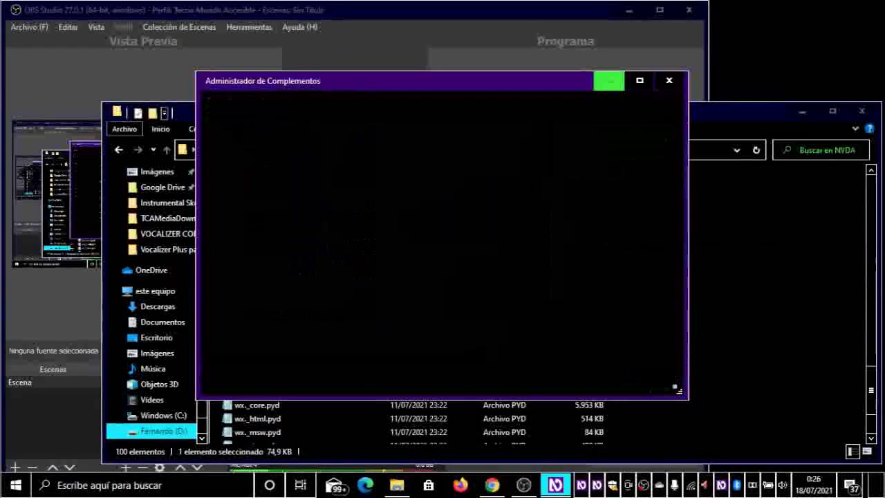
key(Return)
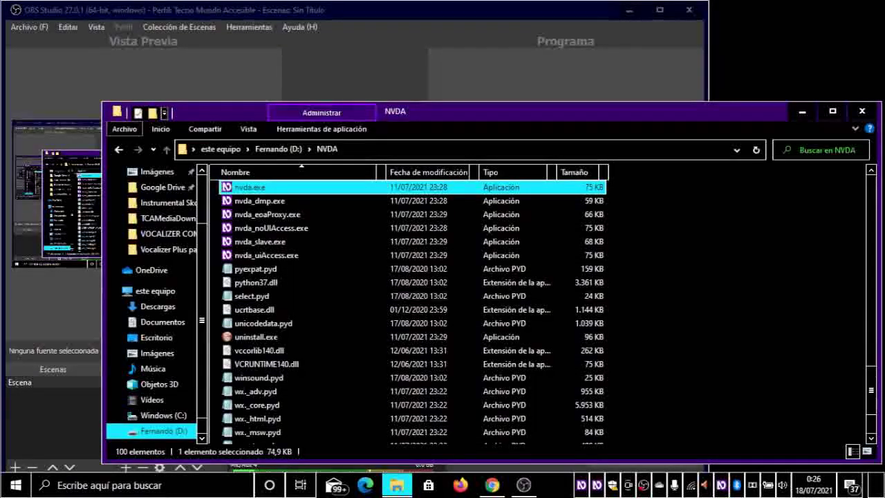
Show the desktop and set NVDA's synthesizer to Nuance Vocalizer expressive 2.2.
key(super+d)
key(Down)
key(Down)
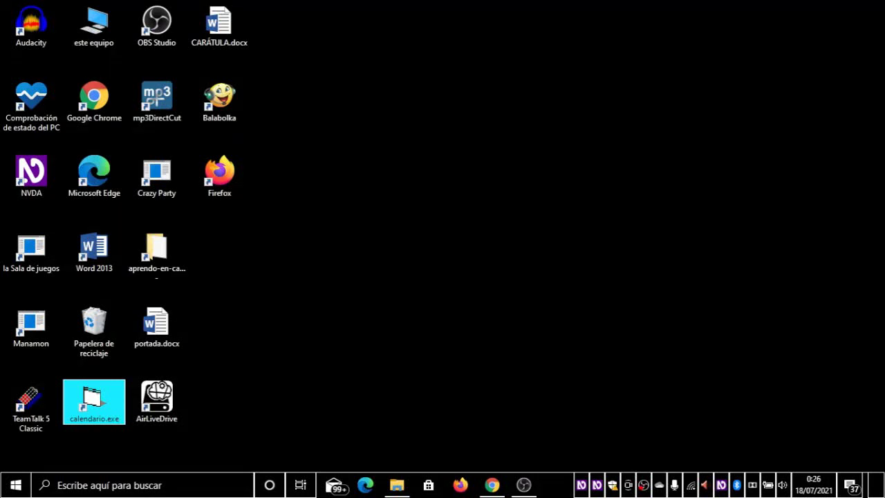
key(ctrl+Insert+s)
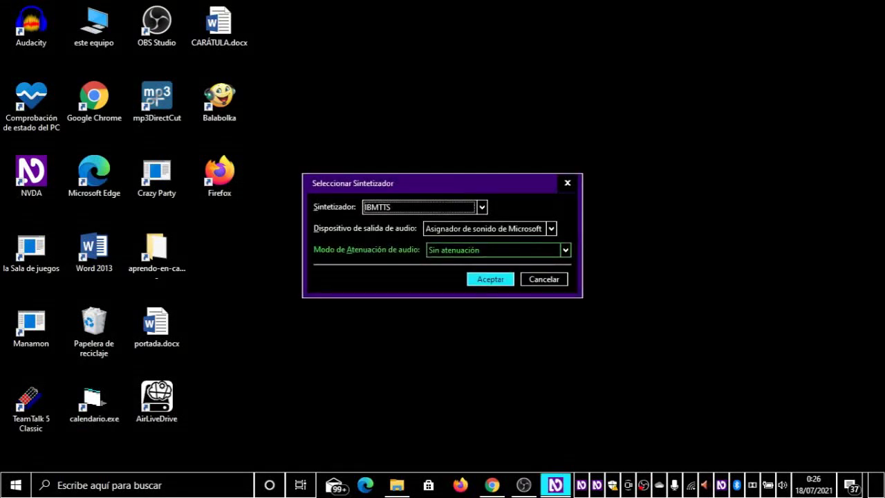
key(Down)
key(Down)
key(Down)
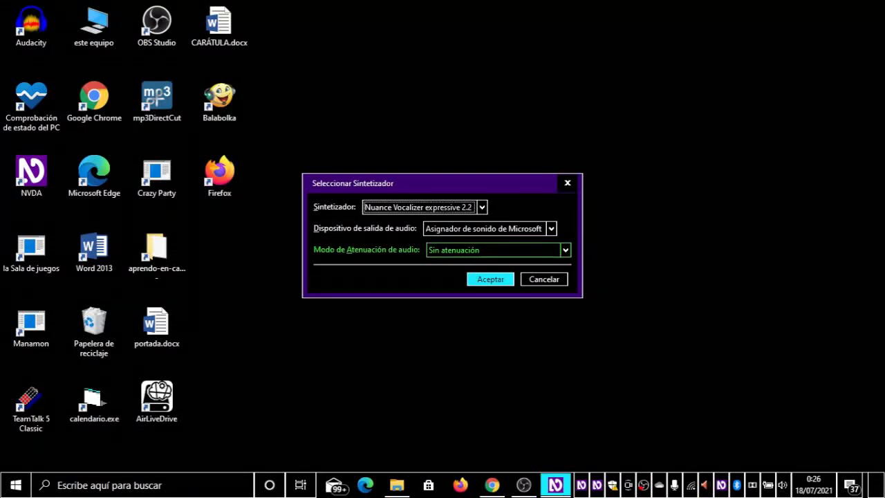
key(Return)
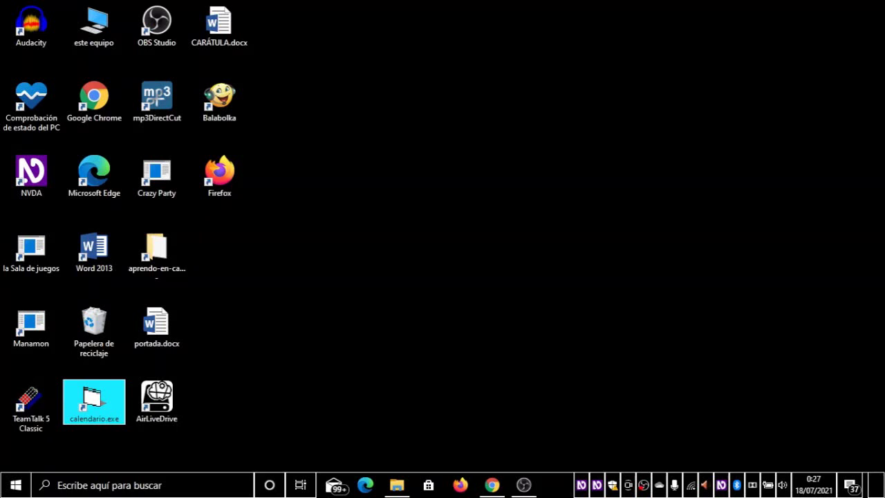
Move through the desktop icons to the aprendo-en-casa-2021 folder to test the selected voice.
click(94, 329)
click(94, 253)
click(94, 177)
click(157, 176)
click(156, 256)
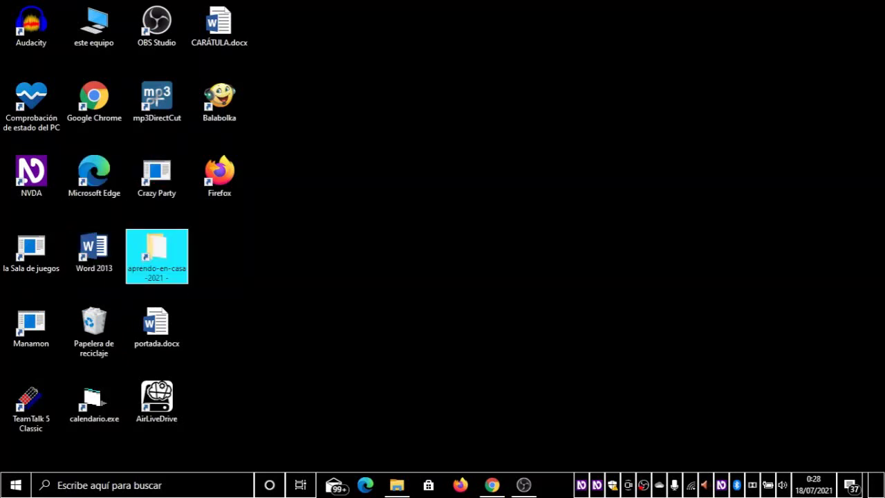
Switch back to the NVDA folder window and change NVDA to a synthesizer other than Nuance Vocalizer expressive 2.2.
key(alt+Tab)
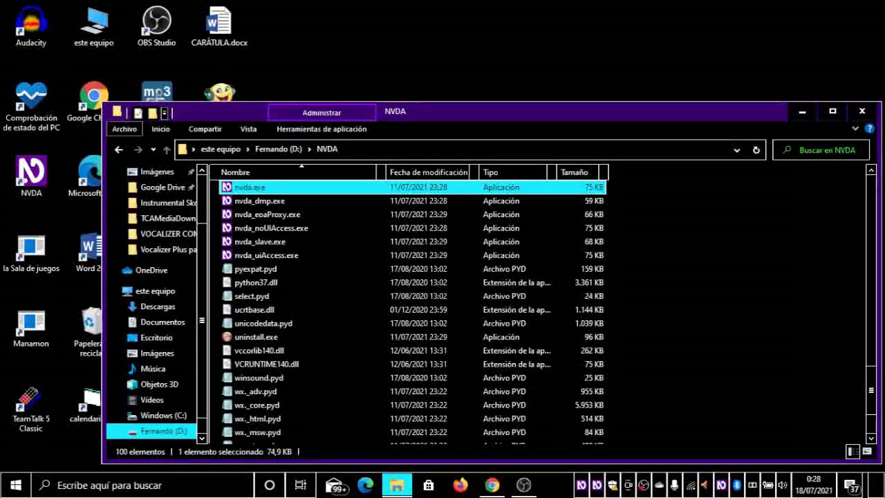
key(ctrl+Insert+s)
key(Up)
key(Down)
key(Up)
key(Up)
key(Return)
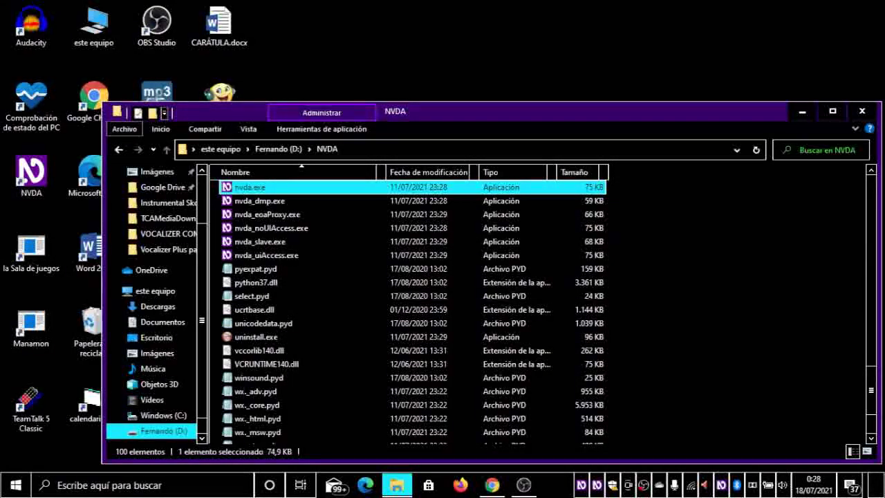
Open NVDA's Administrador de Complementos to manage the installed add-ons.
key(Insert+n)
key(Down)
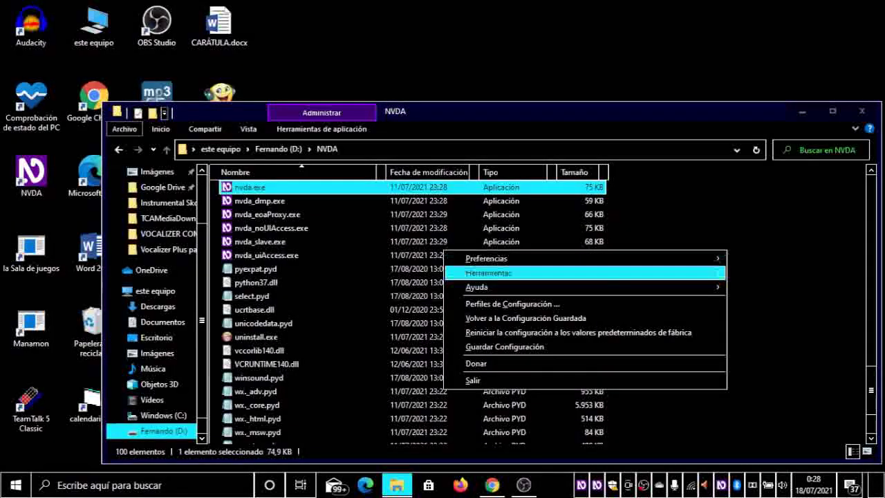
key(Right)
key(Down)
key(Down)
key(Down)
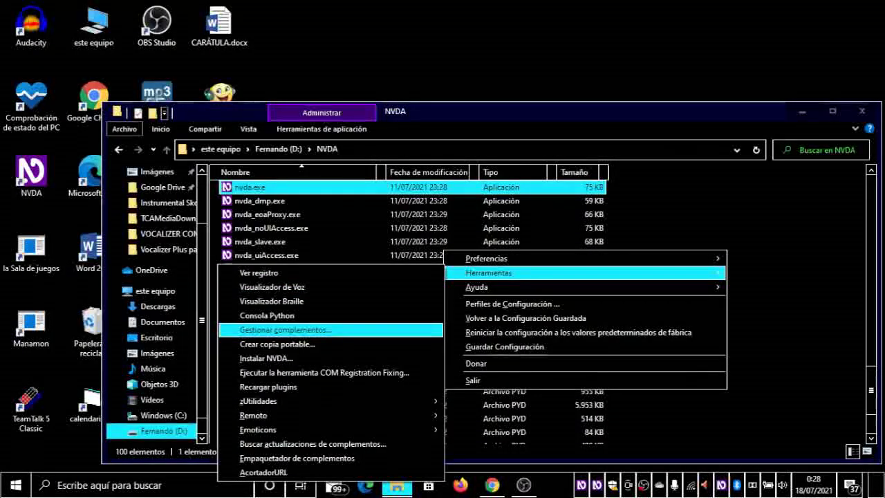
key(Return)
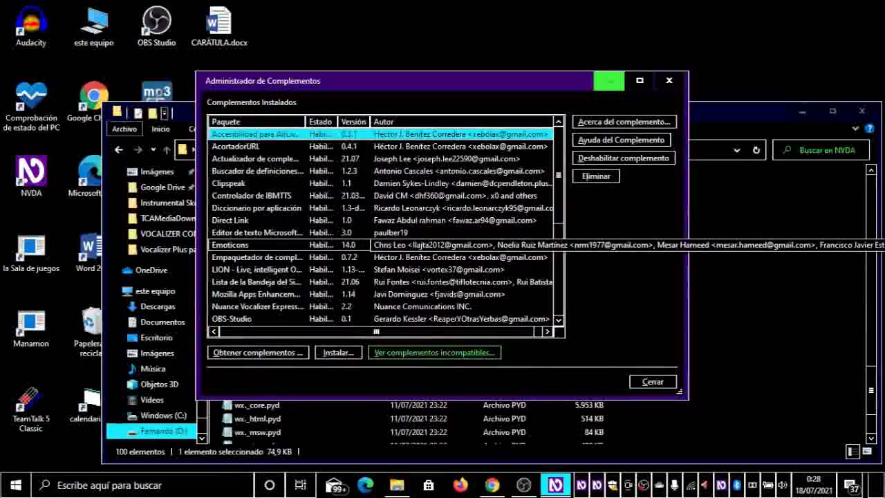
Remove the version 2.2 Nuance Vocalizer add-on by Nuance Comunications INC. and confirm its deletion.
key(n)
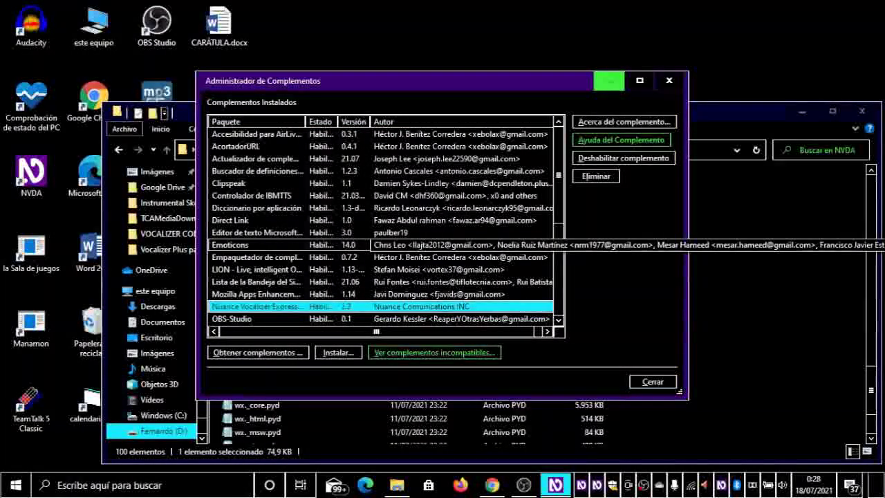
key(Tab)
key(Tab)
key(Tab)
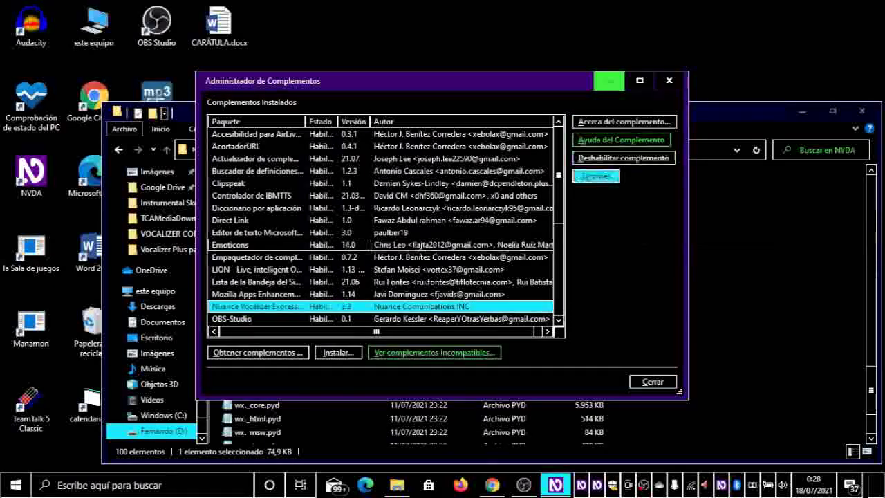
key(Return)
key(Tab)
key(Return)
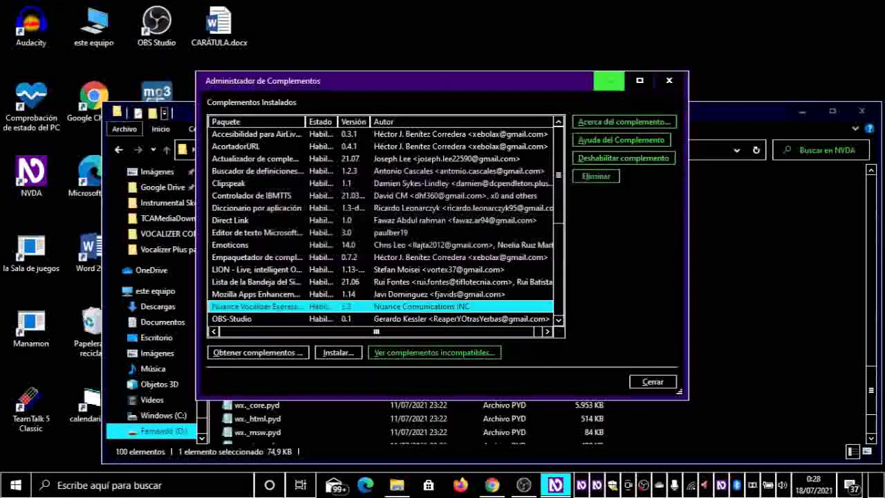
Close the Administrador de Complementos and restart NVDA to complete the add-on removal.
key(Tab)
key(Tab)
key(Tab)
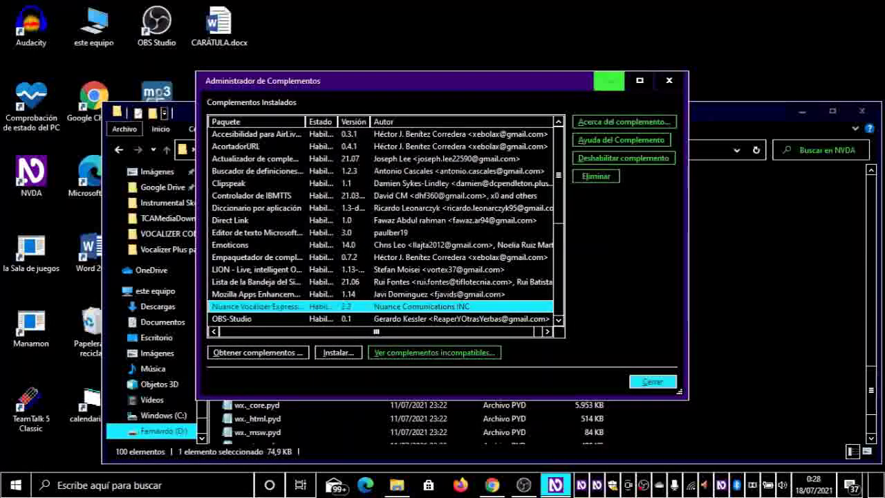
key(Return)
key(Return)
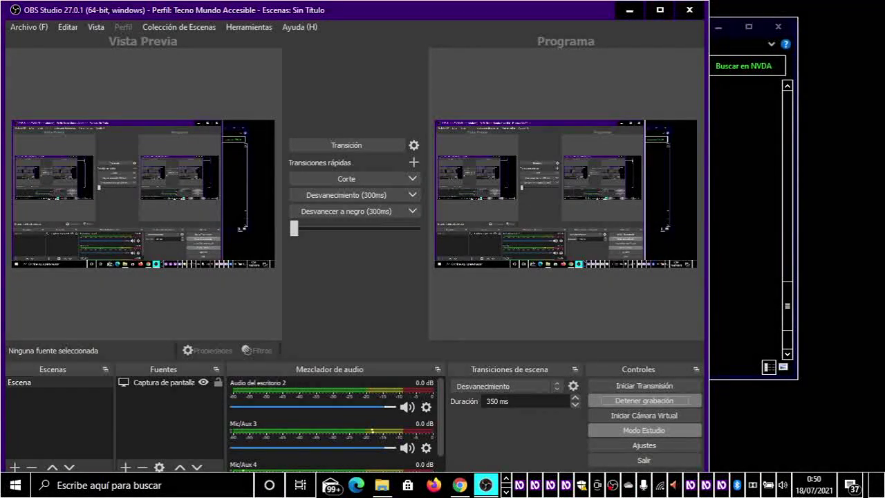
Switch to the NVDA folder window and open NVDA's Administrador de Complementos from there.
key(alt+Tab)
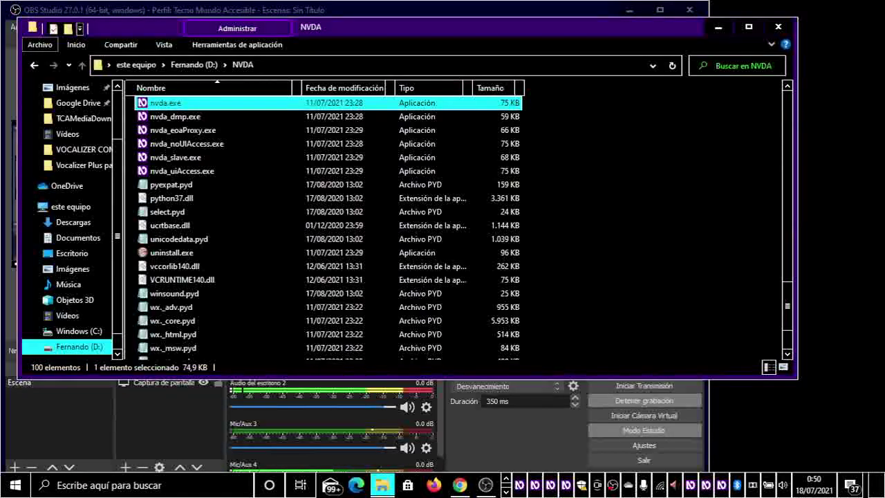
key(s)
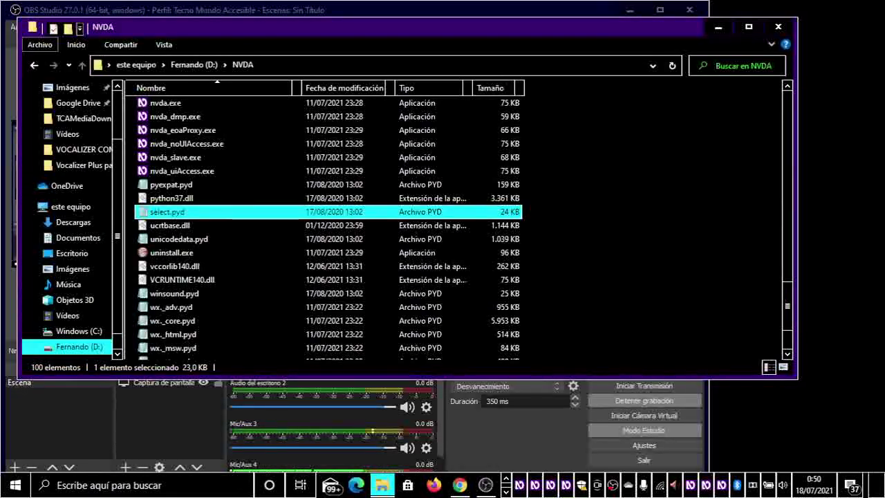
click(170, 225)
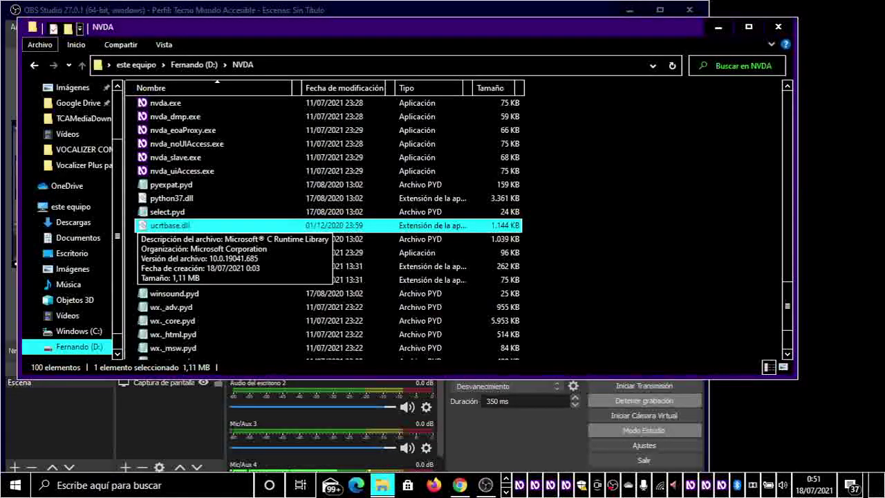
key(Insert+n)
key(Down)
key(Right)
key(Down)
key(Down)
key(Down)
key(Down)
key(Return)
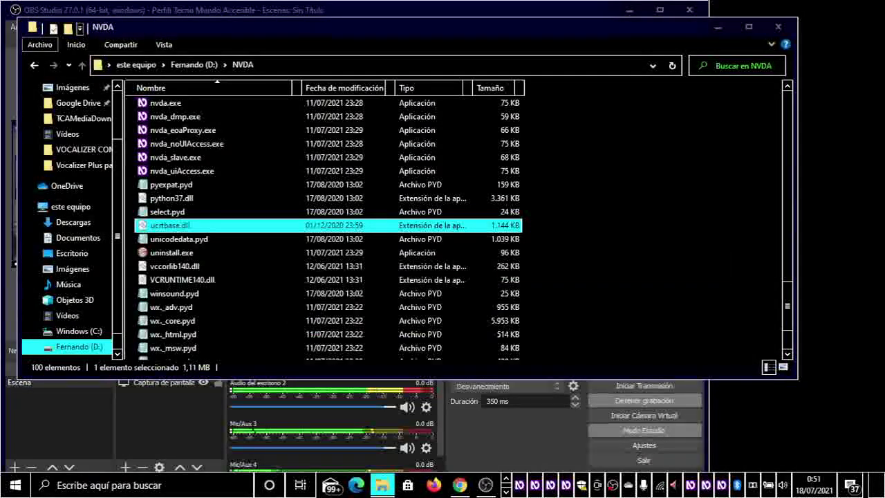
Start installing an add-on and bring up the package file chooser.
key(Tab)
key(Tab)
key(Tab)
key(Tab)
key(Tab)
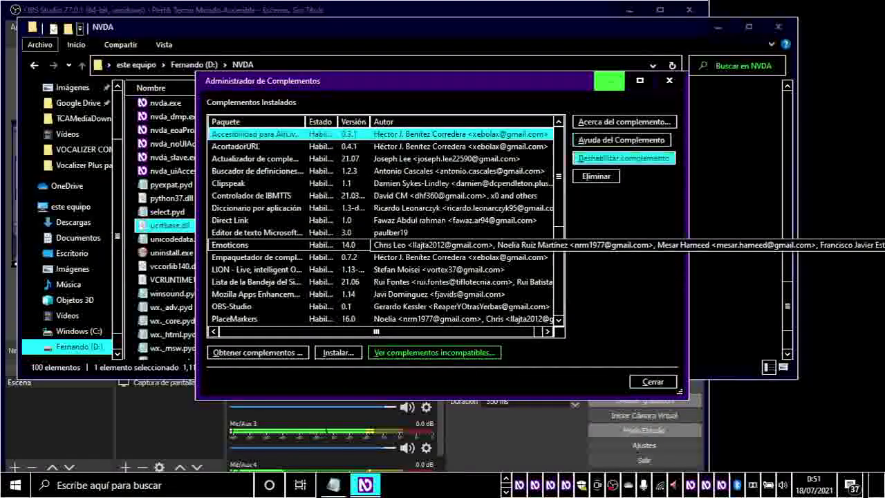
key(Tab)
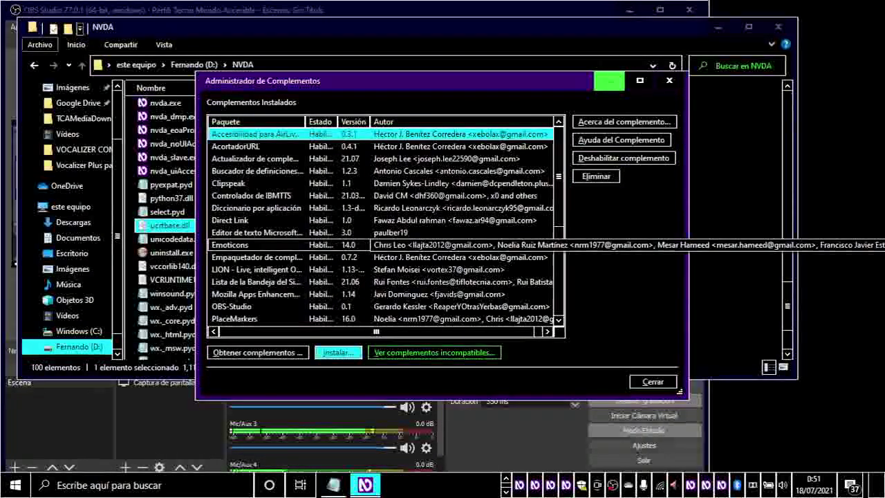
key(Return)
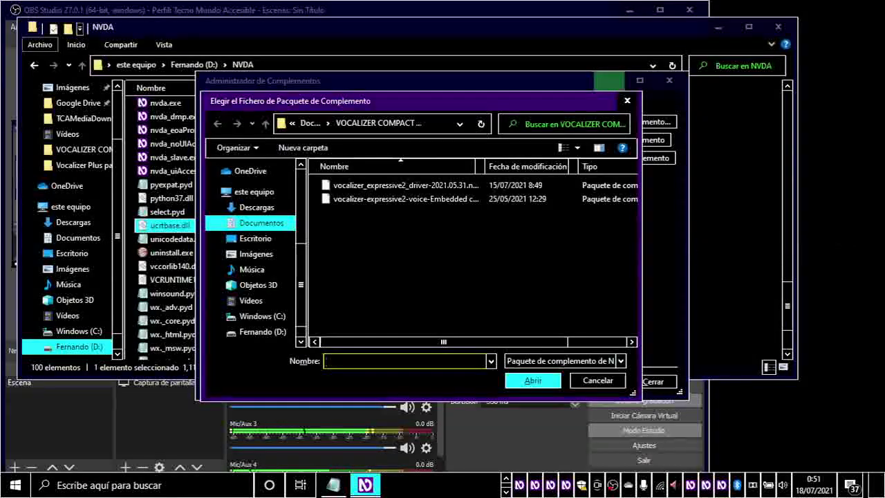
Go up from the VOCALIZER COMPACT folder to Documentos and open the Vocalizer Plus para NVDA 2021 folder.
key(Tab)
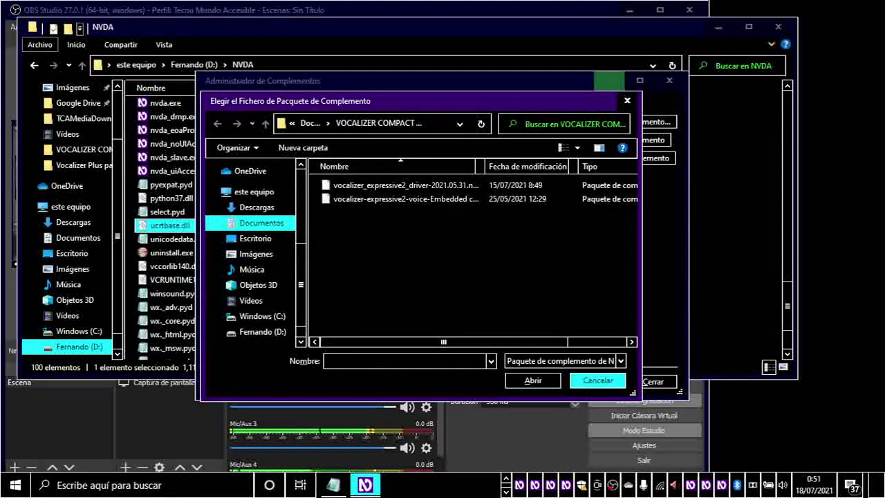
key(Tab)
key(Tab)
key(Tab)
key(Tab)
key(Tab)
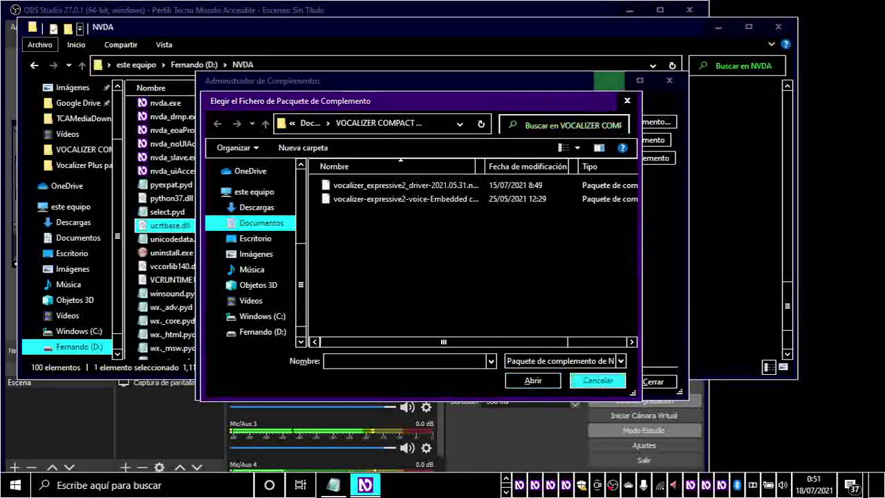
key(Tab)
key(Tab)
key(Tab)
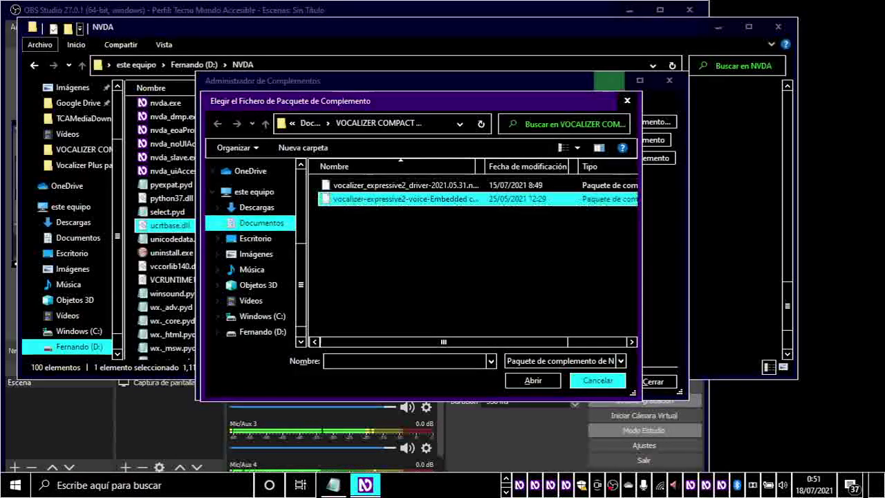
key(Up)
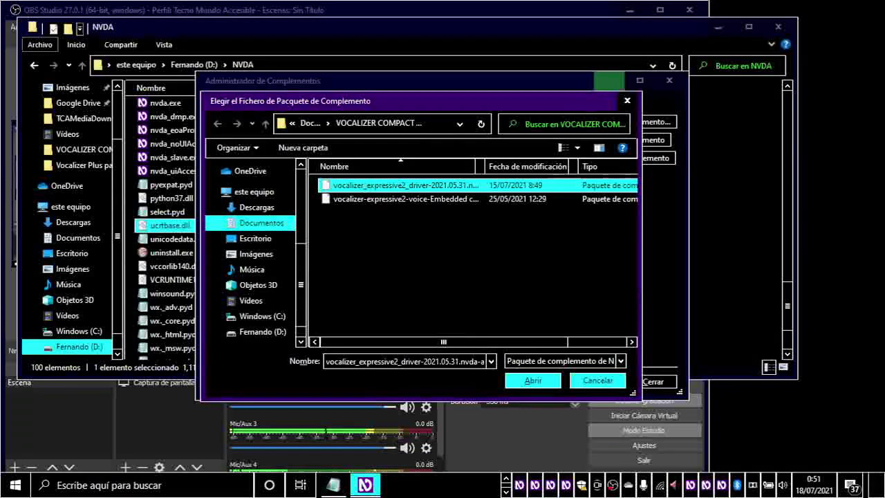
key(Down)
key(Up)
key(alt+Up)
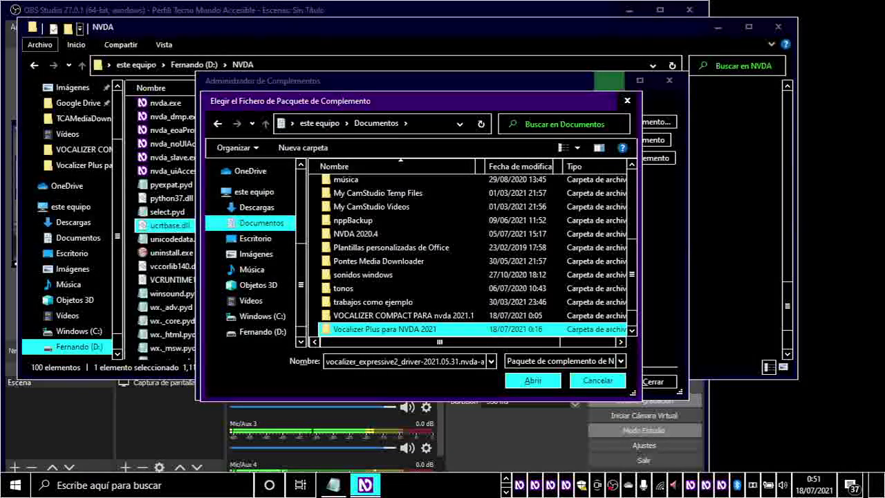
key(Return)
Choose the vocalizer-expressive2-voice-spc-Carlos-Plus package and confirm its installation.
key(Down)
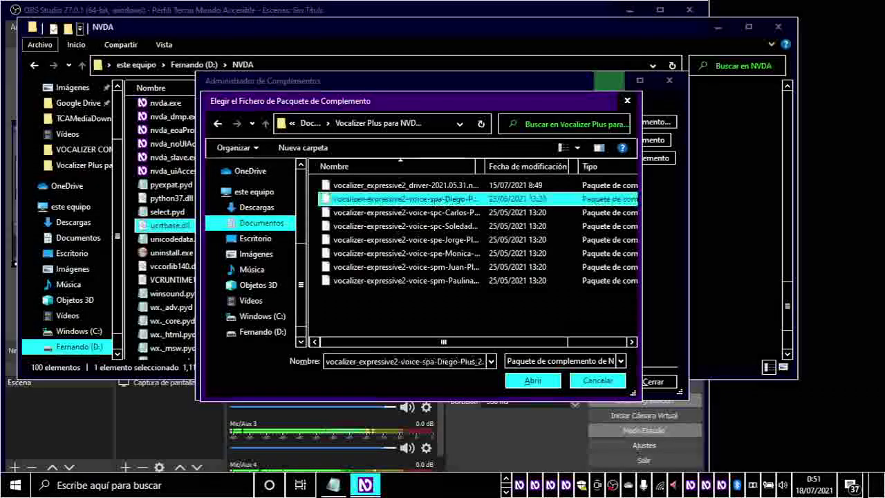
key(Up)
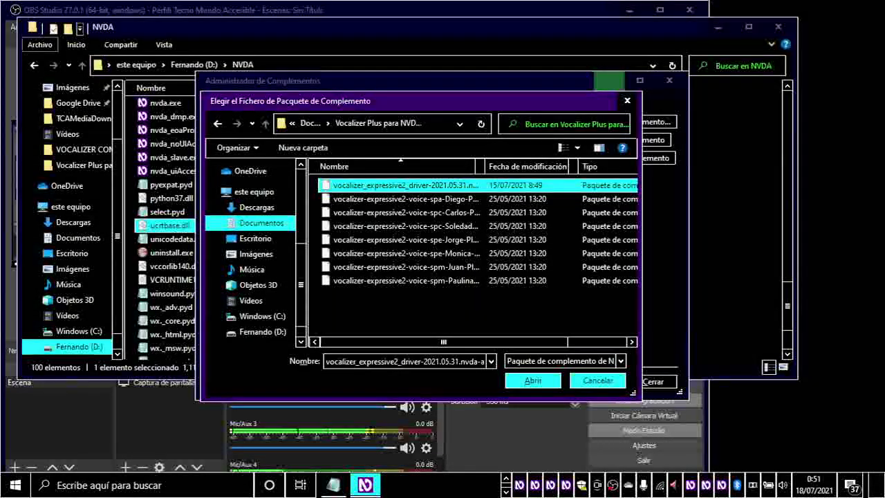
key(Down)
key(Down)
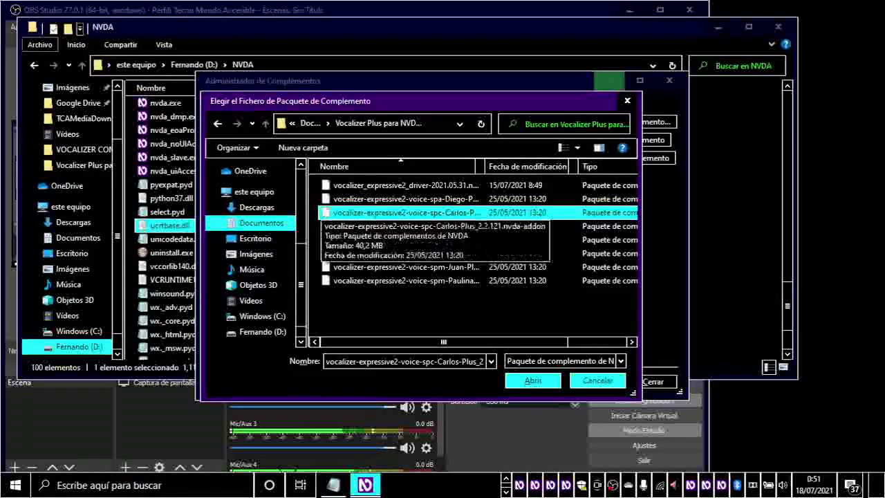
key(Return)
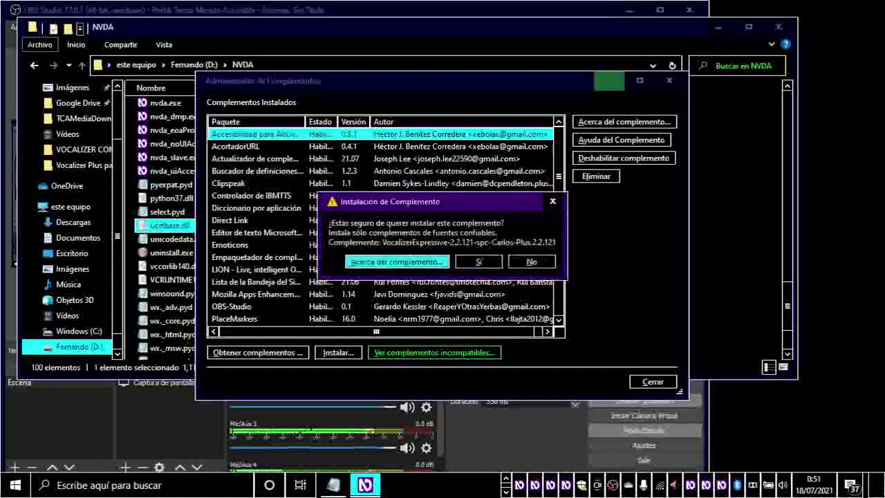
key(Return)
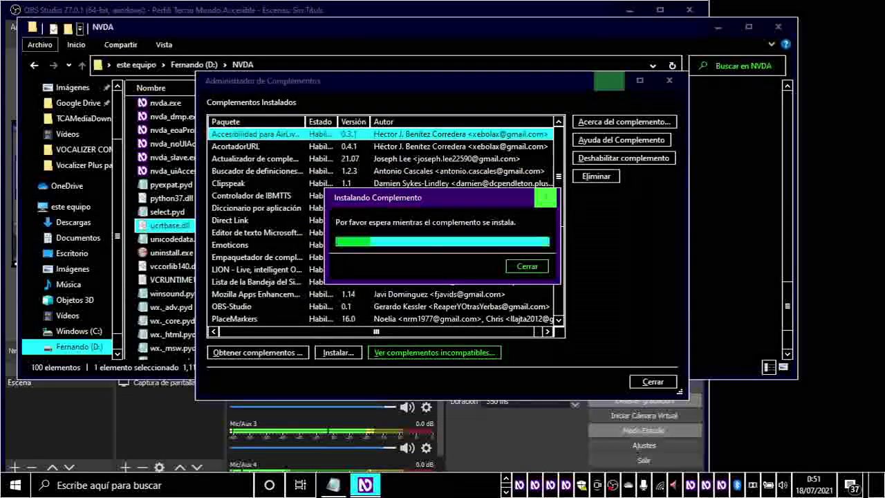
Start another add-on installation and bring up the chooser on the Vocalizer Plus voice packages.
key(Tab)
key(Tab)
key(Tab)
key(Tab)
key(Tab)
key(Tab)
key(Return)
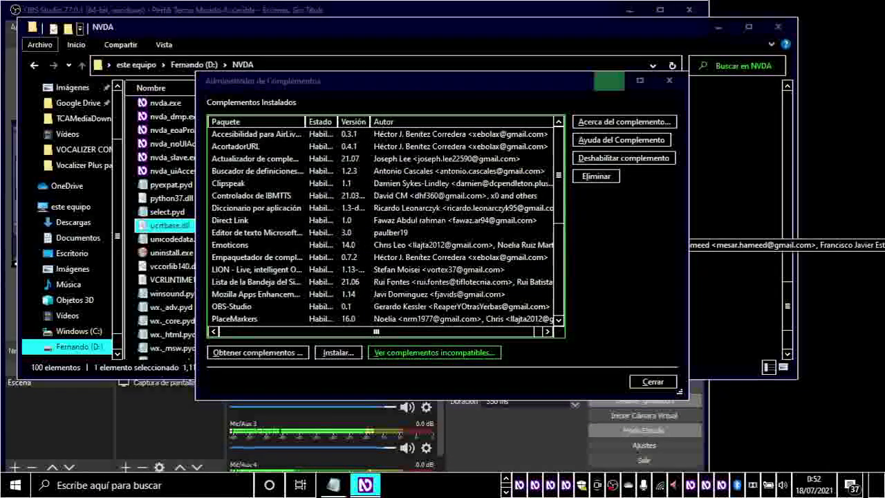
key(Tab)
key(Tab)
key(Tab)
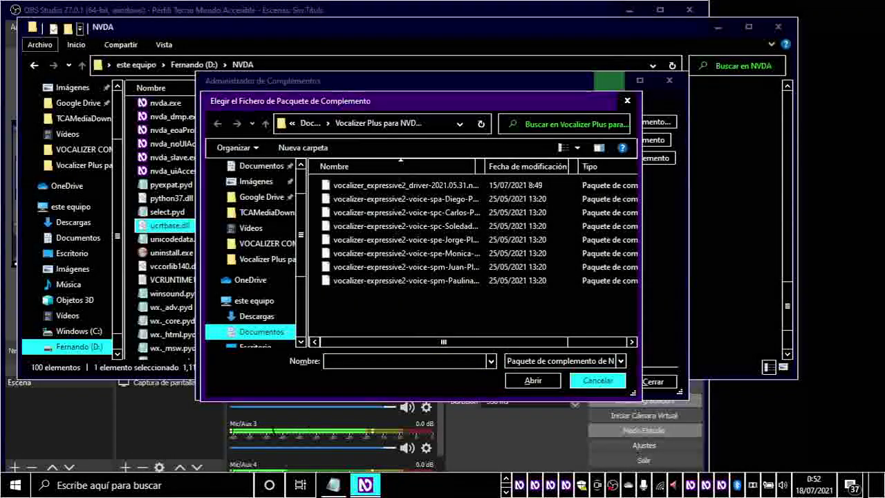
Go through the Vocalizer Plus voice packages and install one more voice besides Carlos.
key(Tab)
key(Tab)
key(Tab)
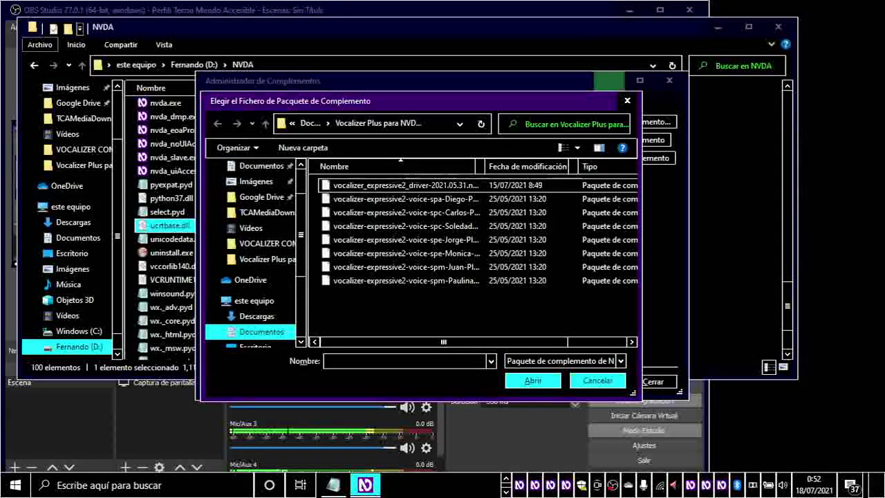
key(Down)
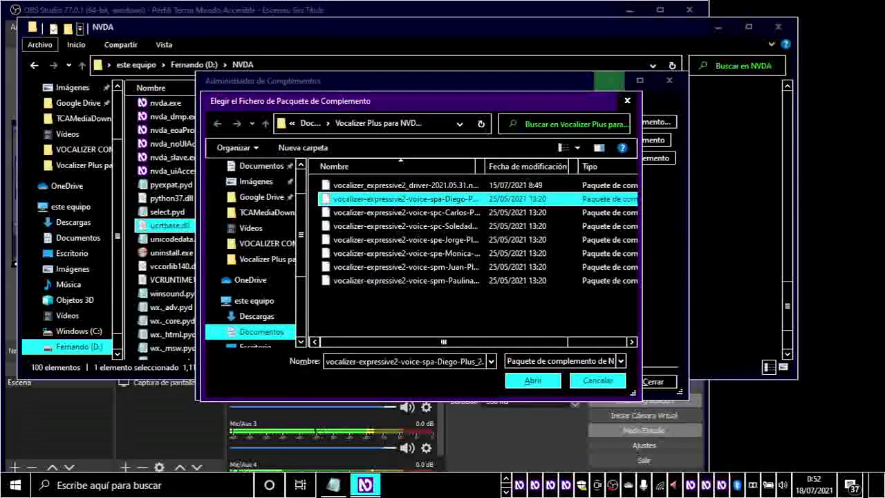
key(Down)
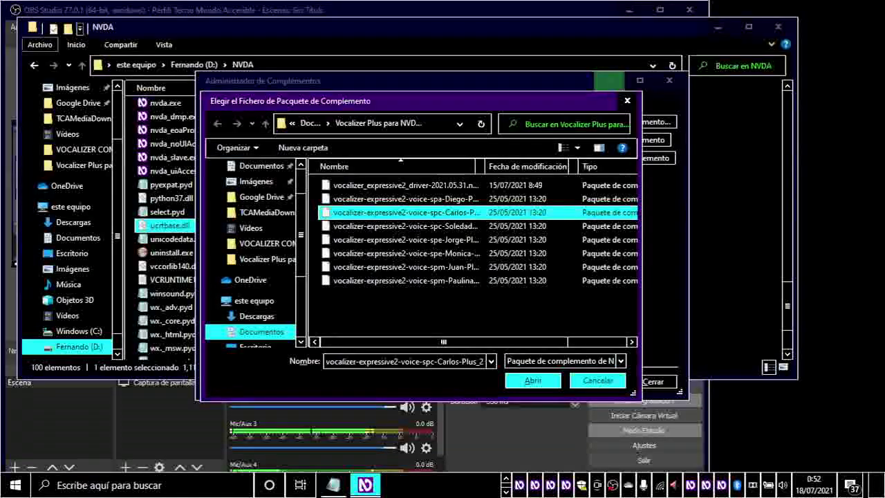
key(Down)
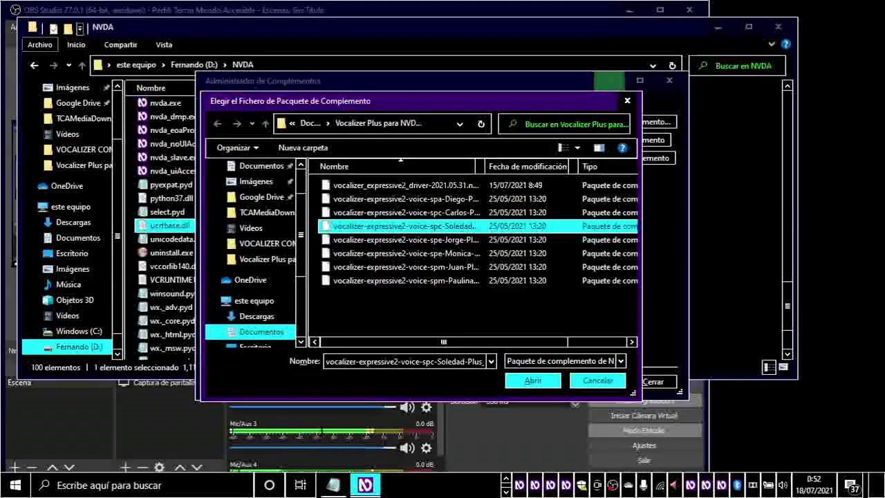
key(Down)
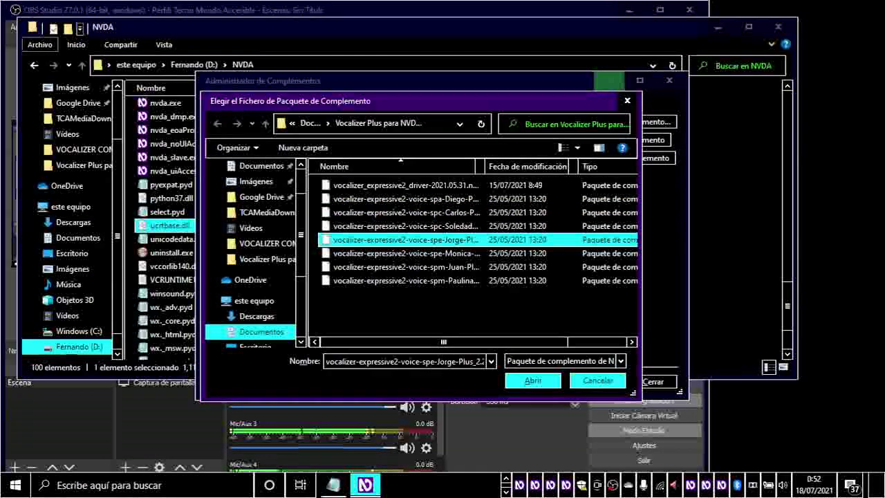
key(Tab)
key(End)
key(Return)
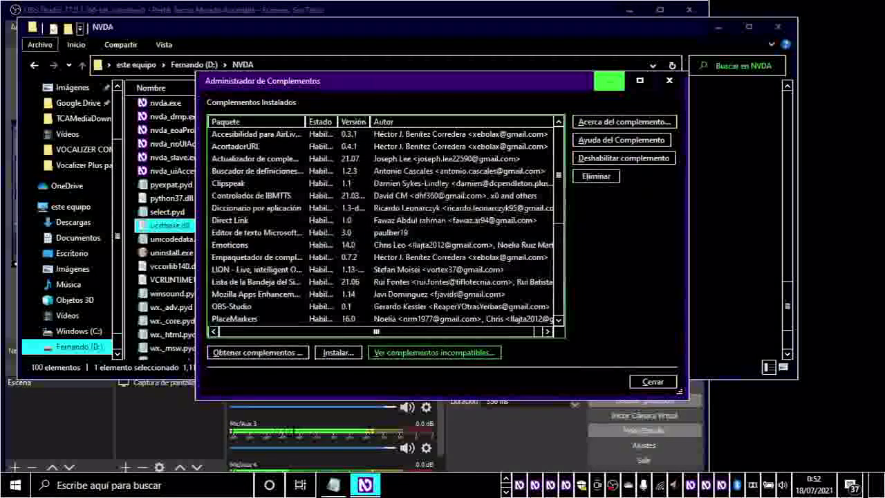
key(alt+s)
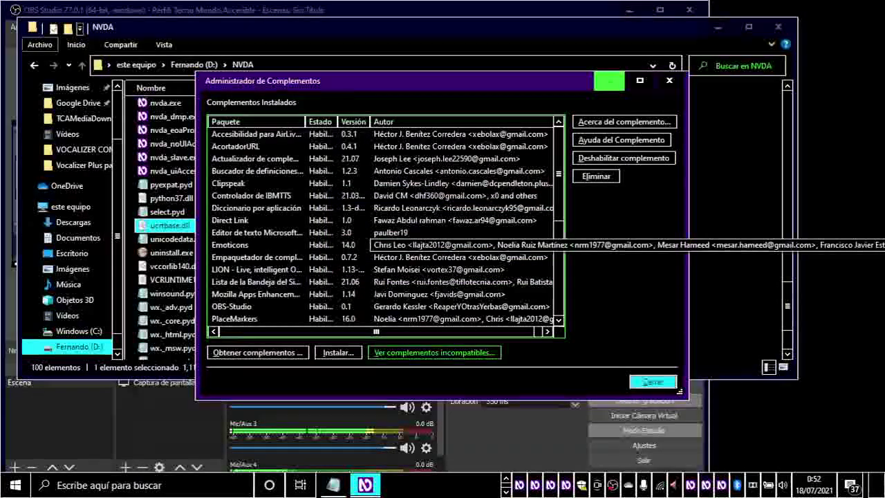
Close the add-on manager, restarting NVDA to apply the changes, and set the synthesizer to Nuance Vocalizer expressive 2.2.
key(Return)
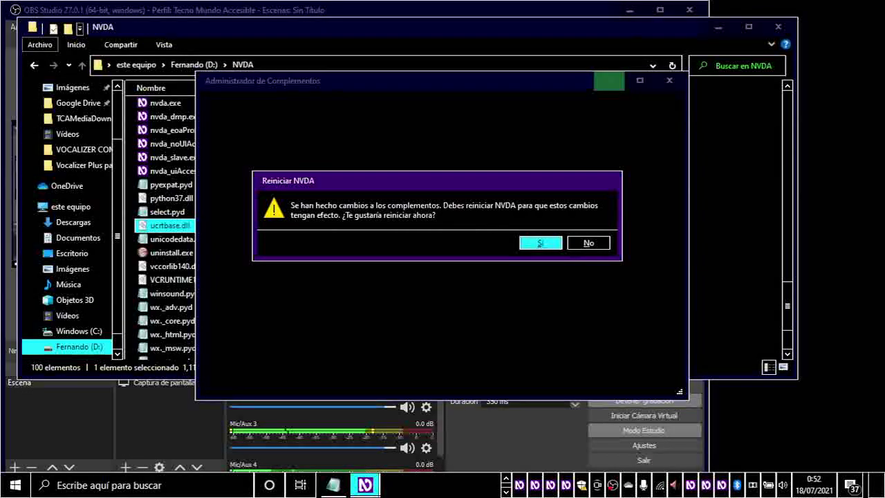
key(Return)
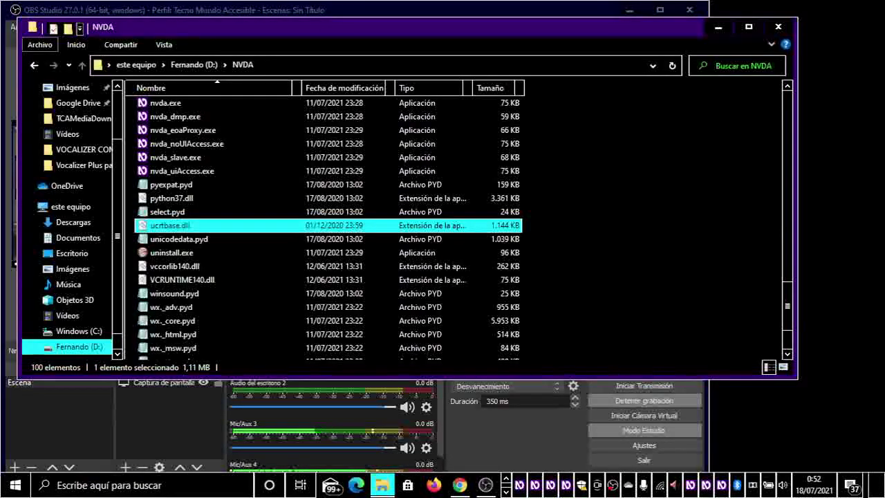
key(ctrl+Insert+s)
key(Down)
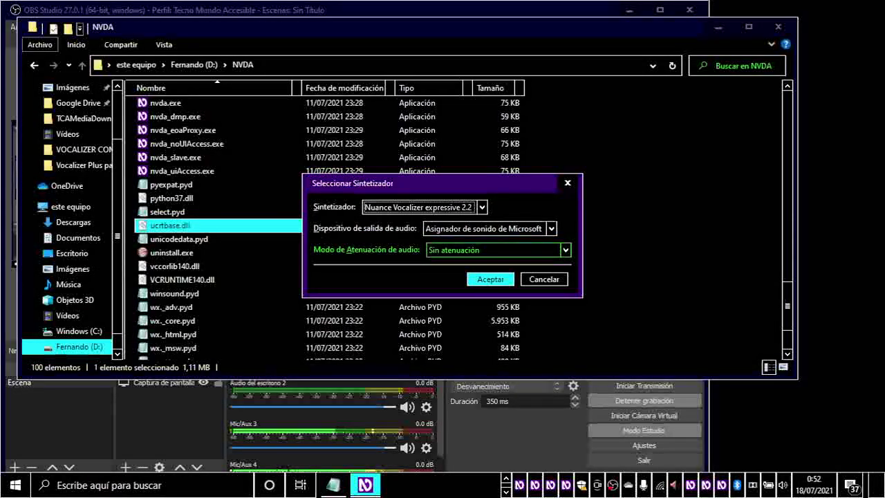
key(Return)
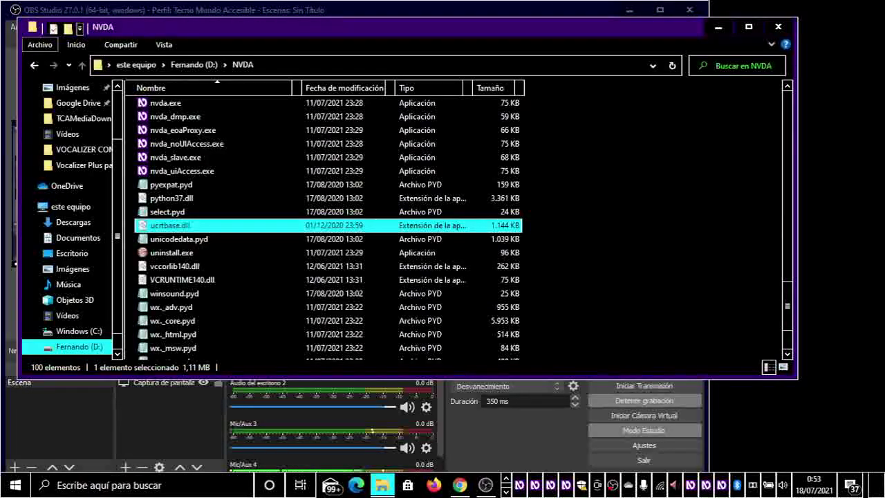
Select select.pyd in the NVDA folder to hear the new voice and switch to OBS Studio.
click(167, 211)
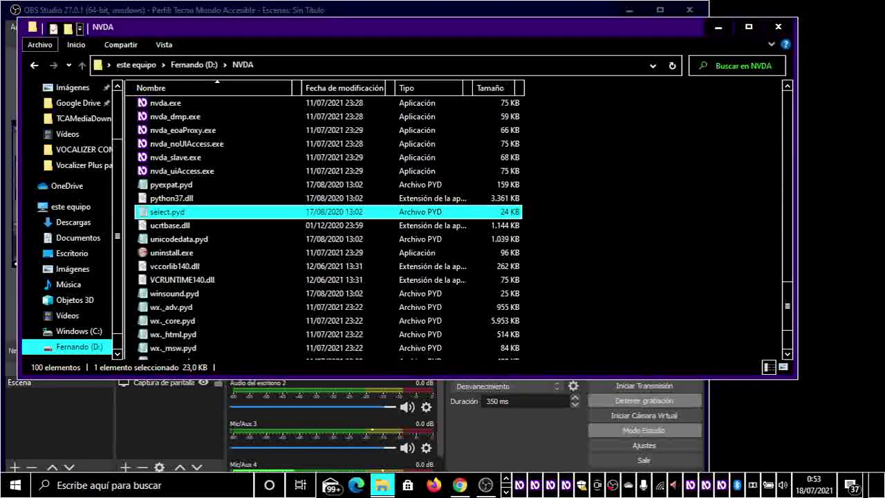
key(alt+Tab)
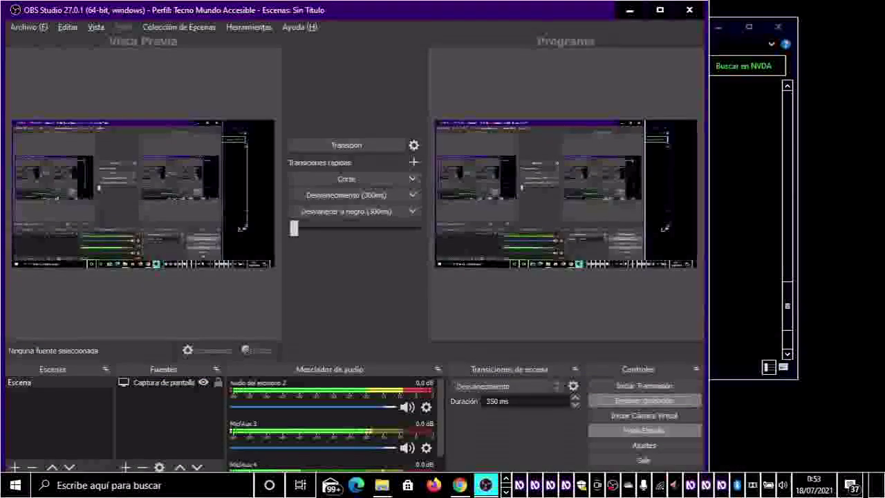